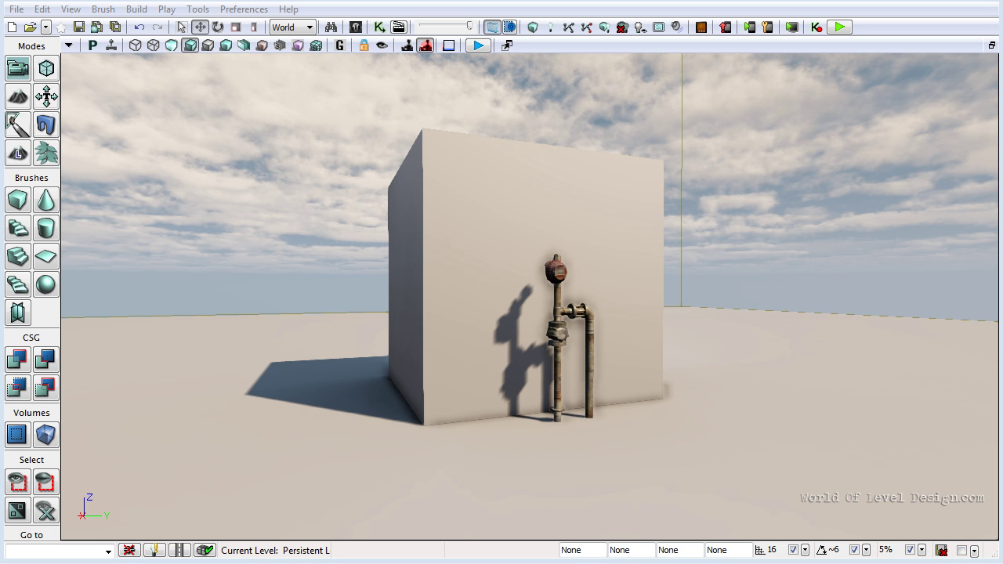
Examine the cube and pipe mesh with their shadows, and check the Lighting Build Options without running a build
right_click_drag(388, 429, 529, 376)
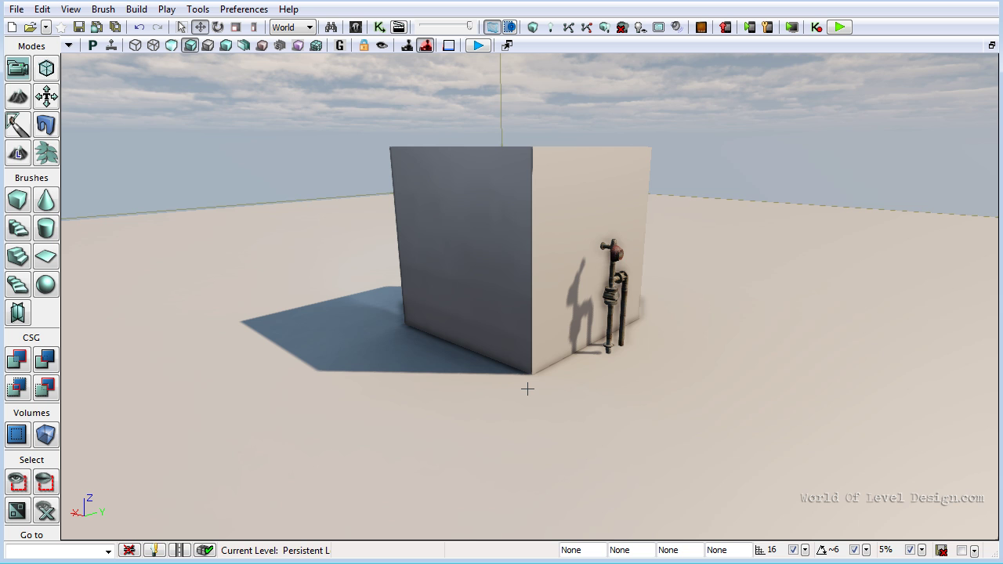
right_click_drag(534, 376, 509, 396)
key("w")
key("s")
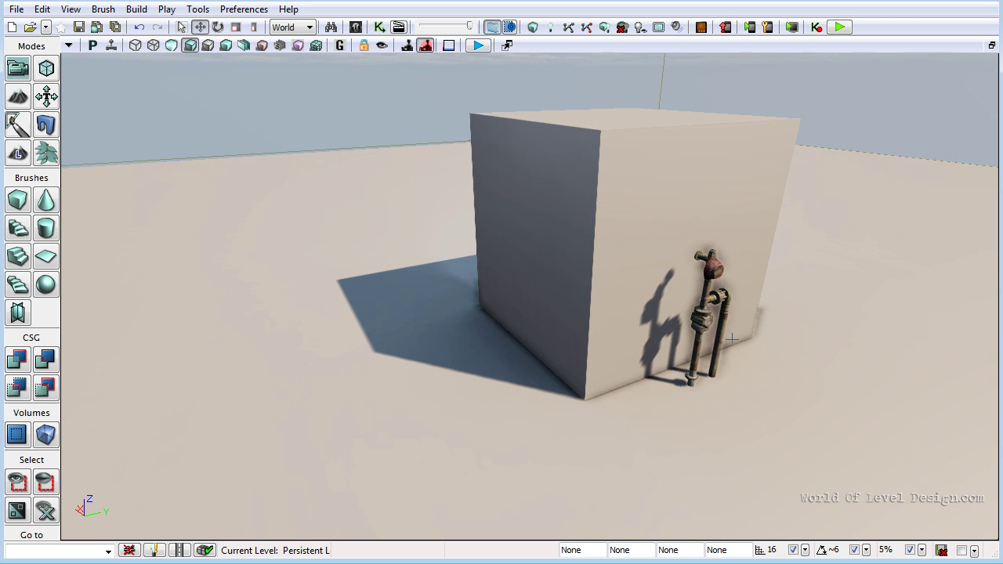
left_click(561, 27)
left_click(516, 477)
Build the level lighting at Preview quality with Lightmass for BSP and static meshes, and dismiss the map check report
left_click_drag(600, 277, 659, 139)
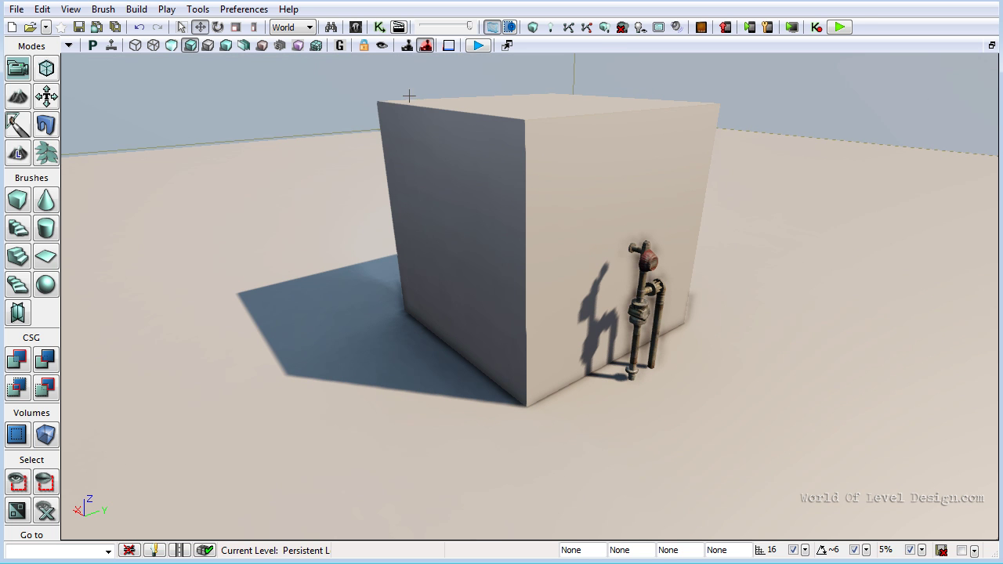
mouse_move(478, 205)
right_mouse_down()
mouse_move(474, 180)
mouse_move(474, 190)
right_mouse_up()
key("s")
key("d")
key("w")
right_click_drag(486, 389, 464, 399)
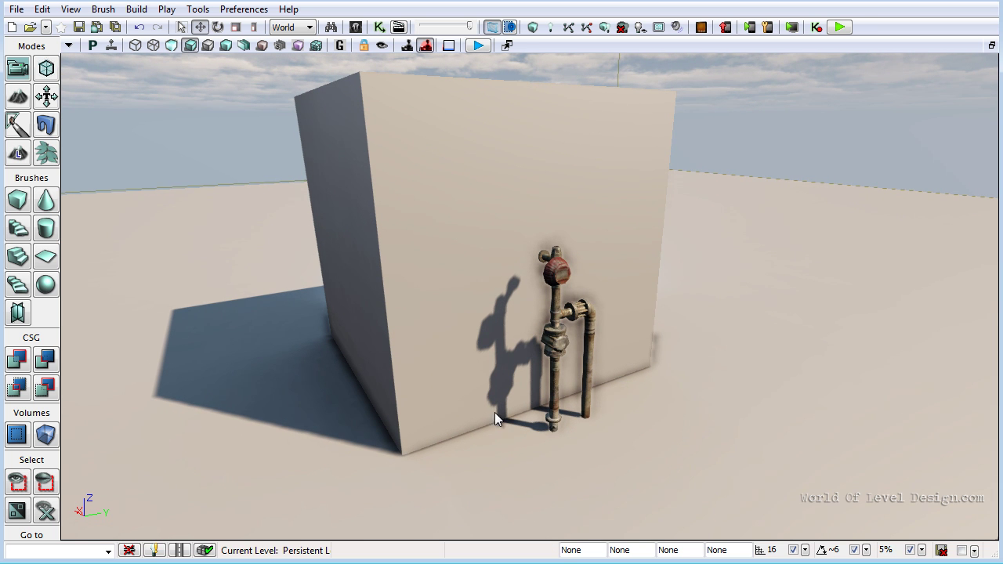
left_click(551, 27)
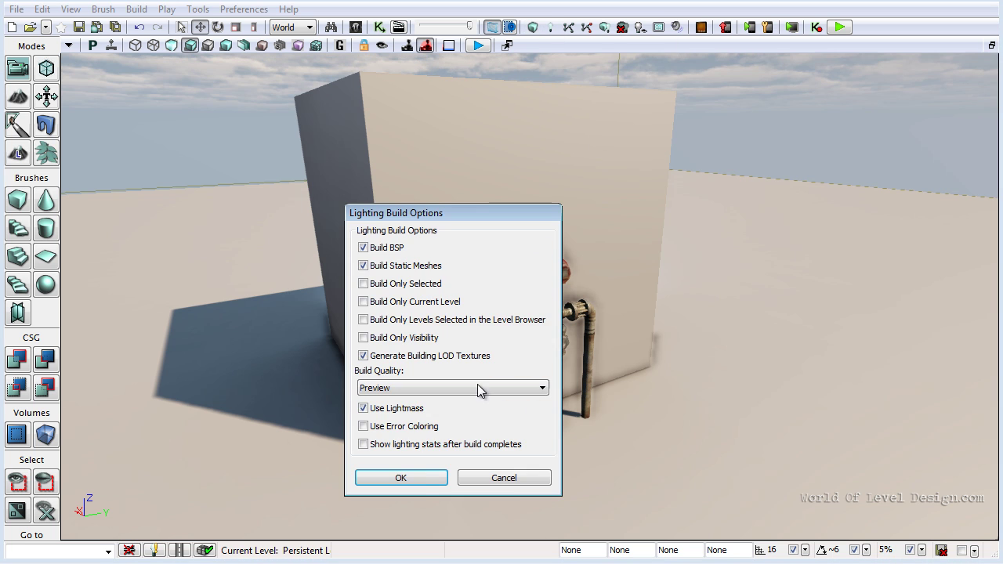
left_click(419, 477)
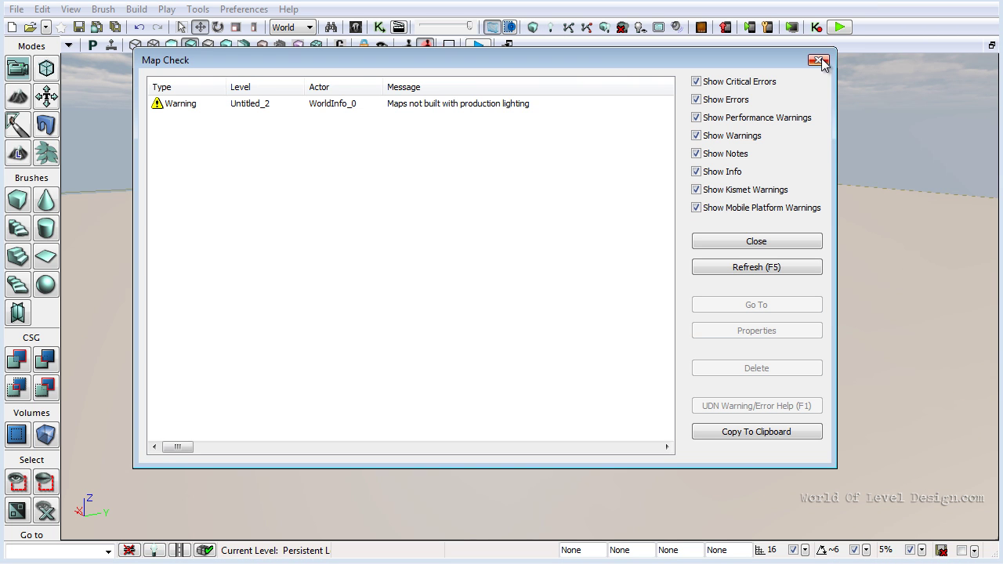
left_click(818, 60)
left_click(818, 60)
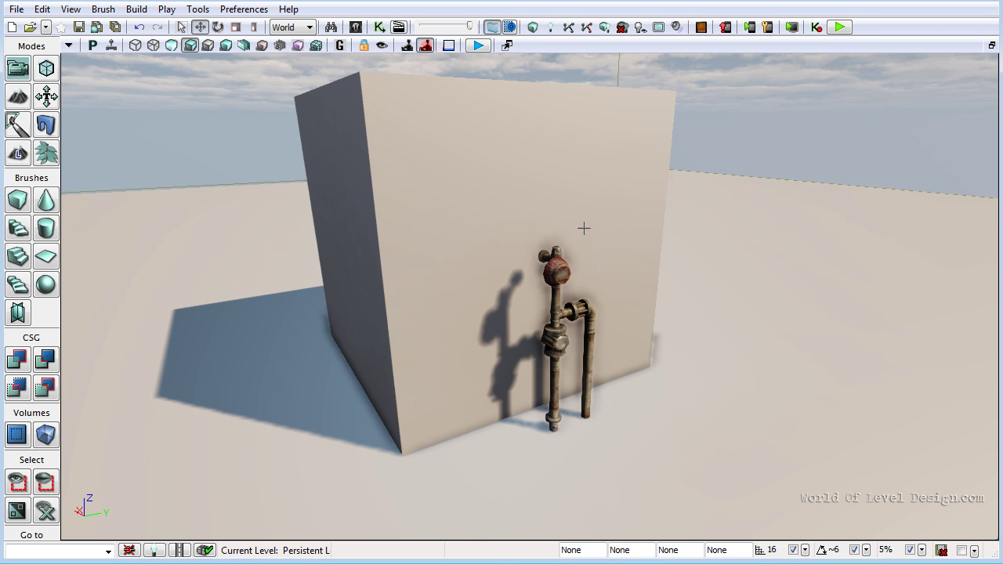
Move the pipe mesh away from the cube and part of the way back to compare it with its baked shadow
scroll(493, 287, "down", 5)
left_click(587, 337)
scroll(587, 337, "up", 3)
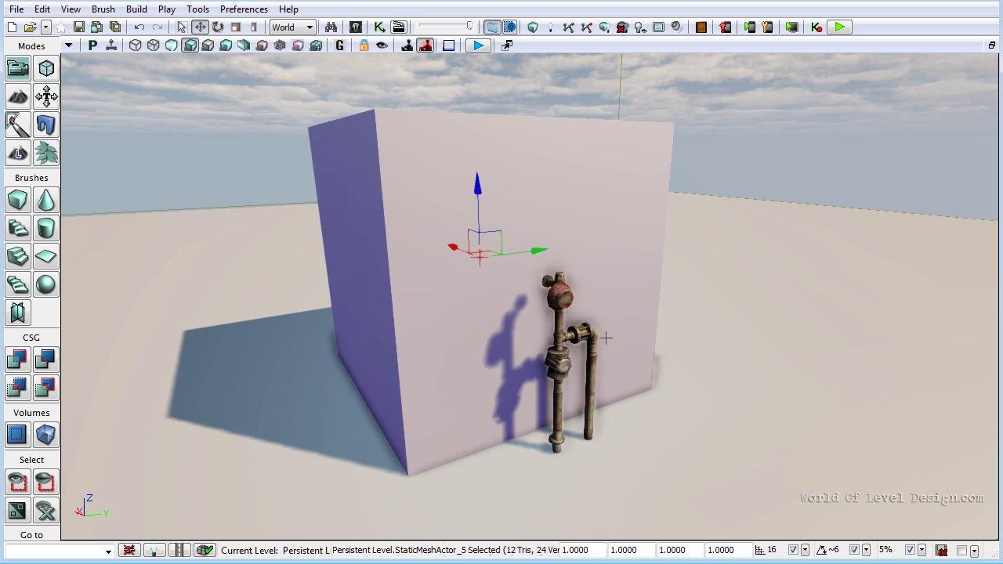
left_click(611, 343)
left_click_drag(851, 354, 874, 346)
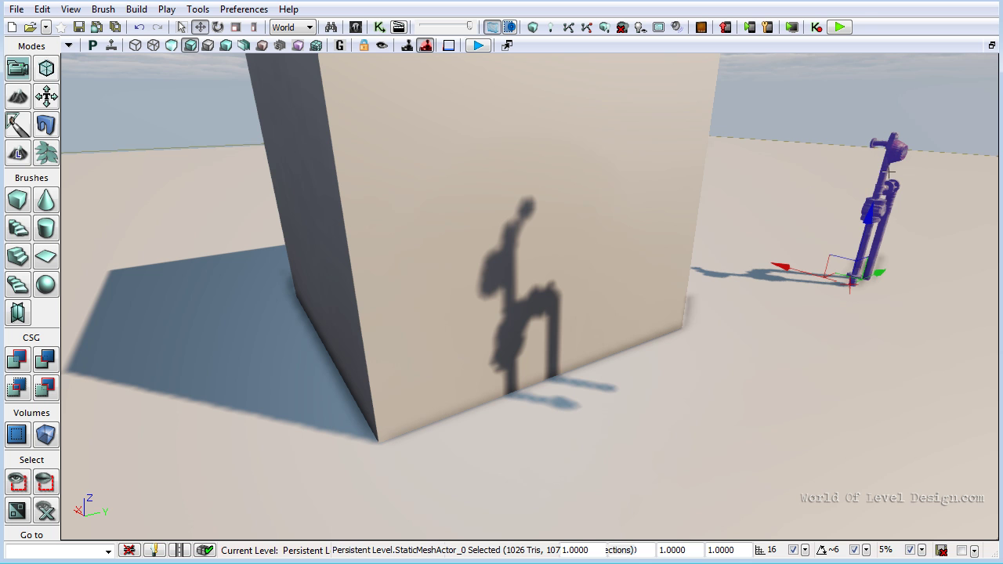
right_click_drag(586, 268, 548, 207)
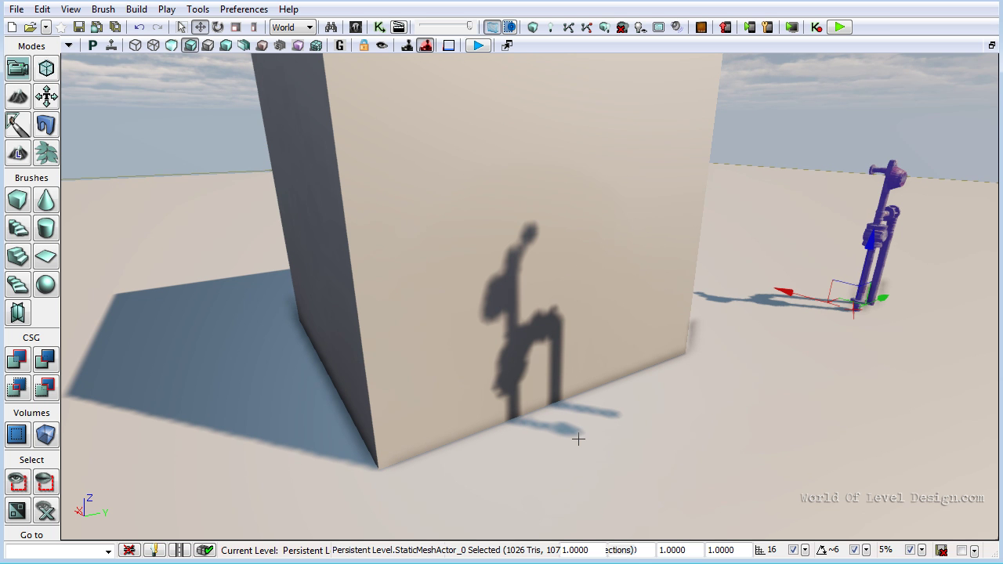
right_click_drag(578, 438, 510, 264)
scroll(510, 264, "down", 5)
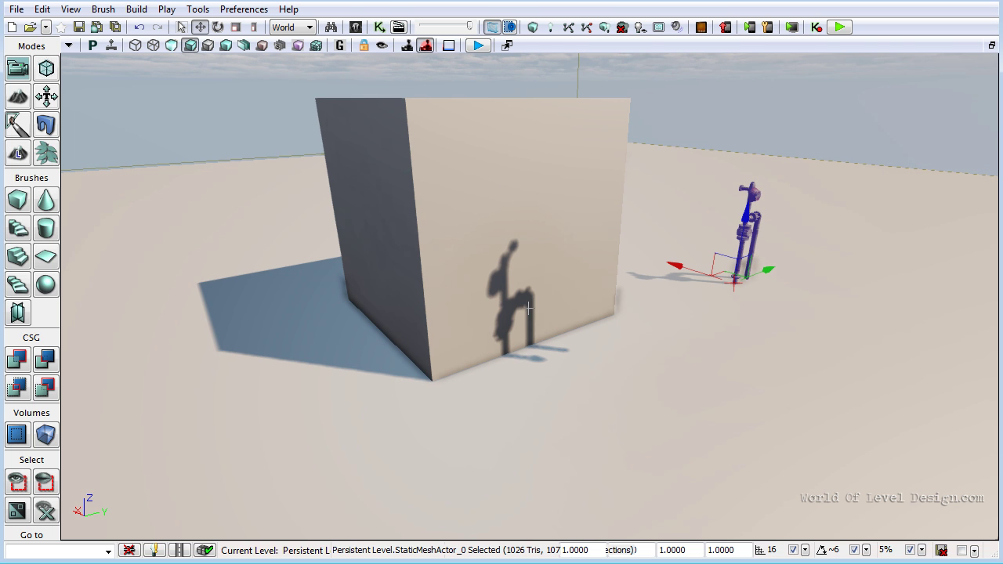
scroll(557, 275, "down", 5)
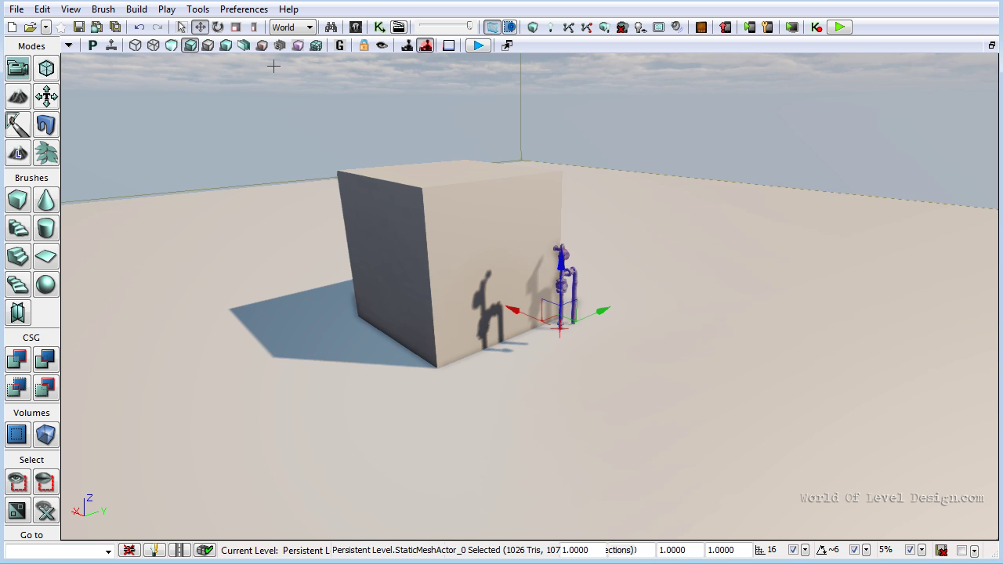
Filter the Content Browser packages by "unt" and show the contents of the Untitled_2 package
left_click(355, 26)
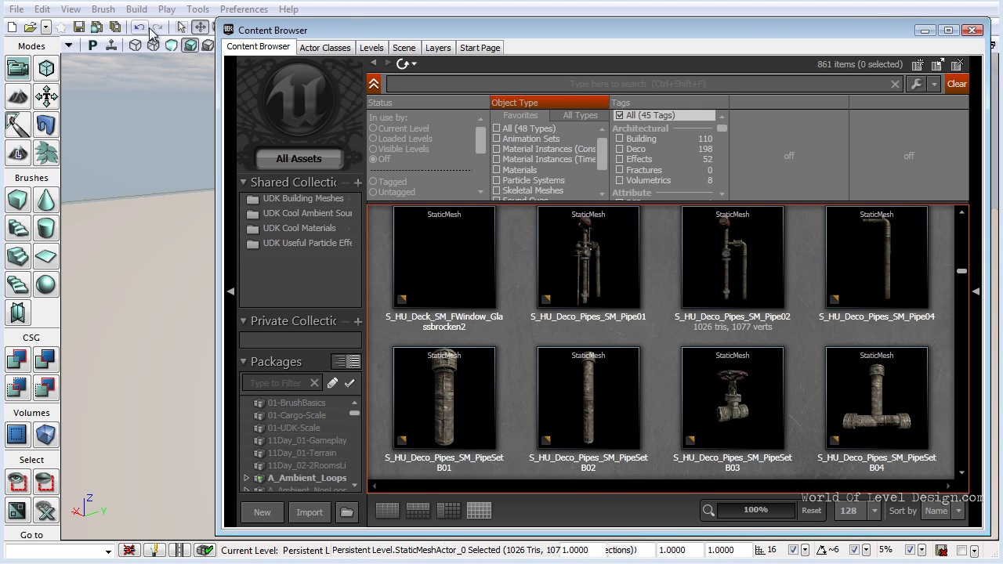
left_click(187, 221)
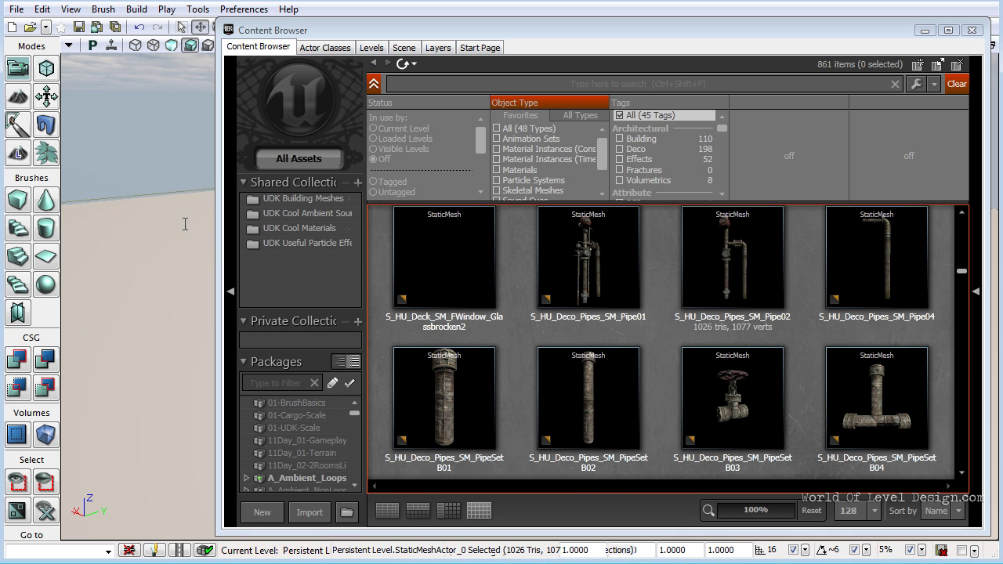
left_click(292, 383)
type("u")
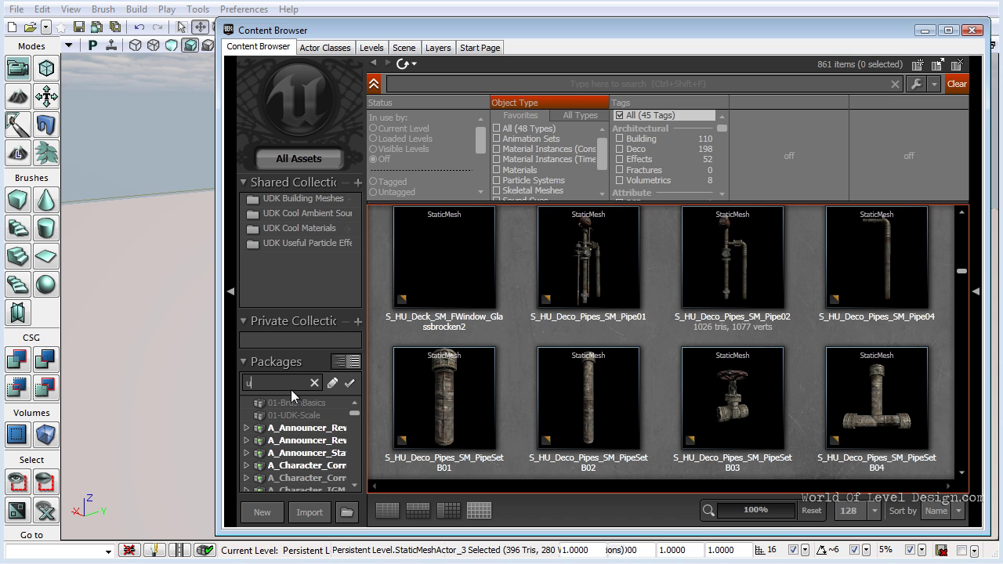
type("nt")
left_click(302, 415)
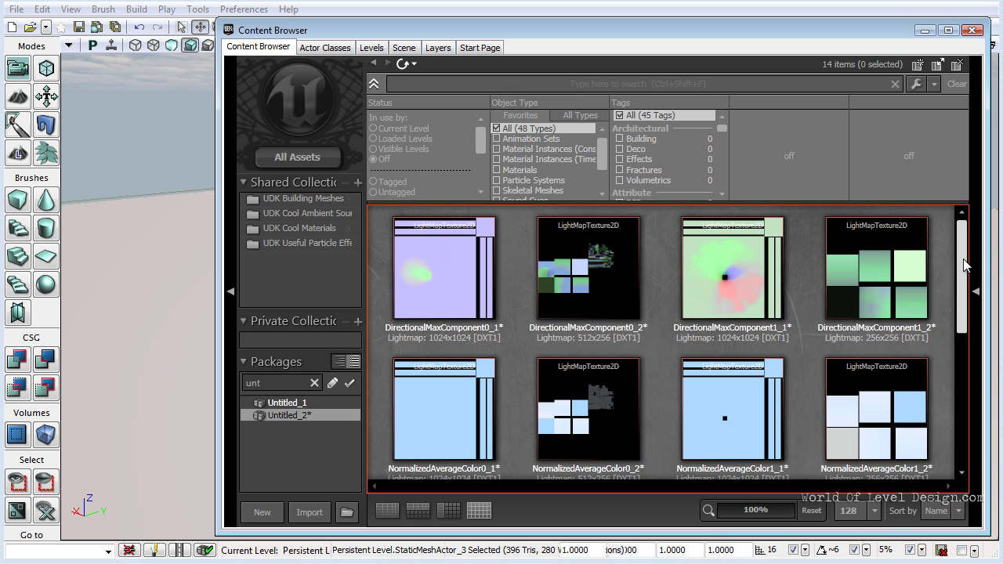
Examine the lightmap and shadowmap textures stored in the Untitled_2 package, and close the Content Browser
left_click_drag(964, 258, 961, 263)
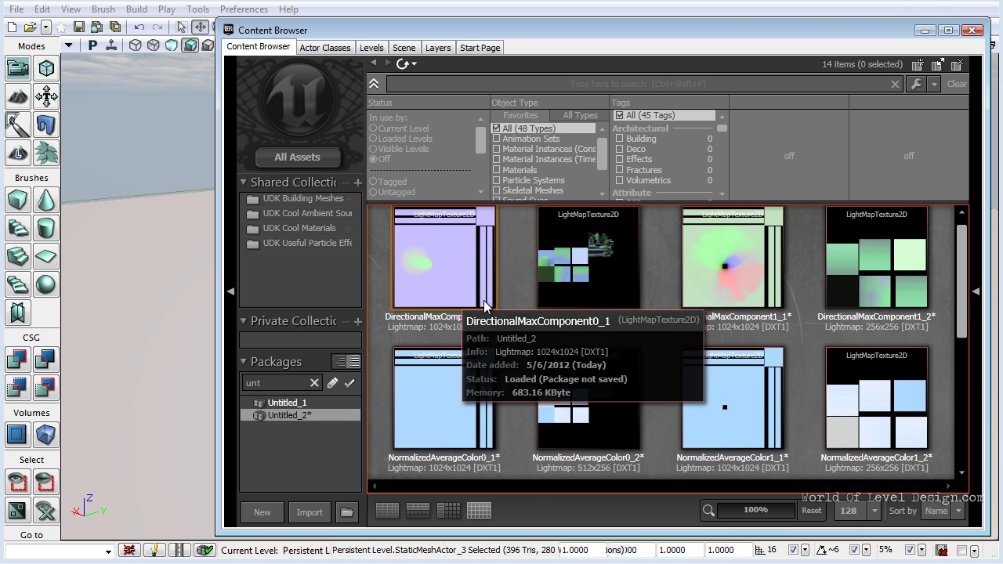
left_click_drag(963, 267, 968, 281)
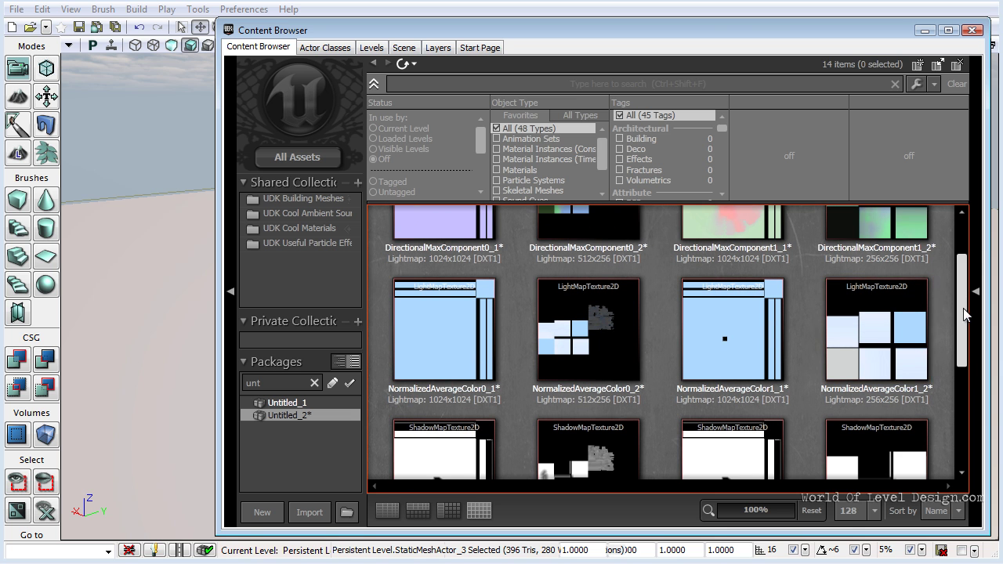
scroll(965, 314, "down", 3)
scroll(977, 343, "down", 2)
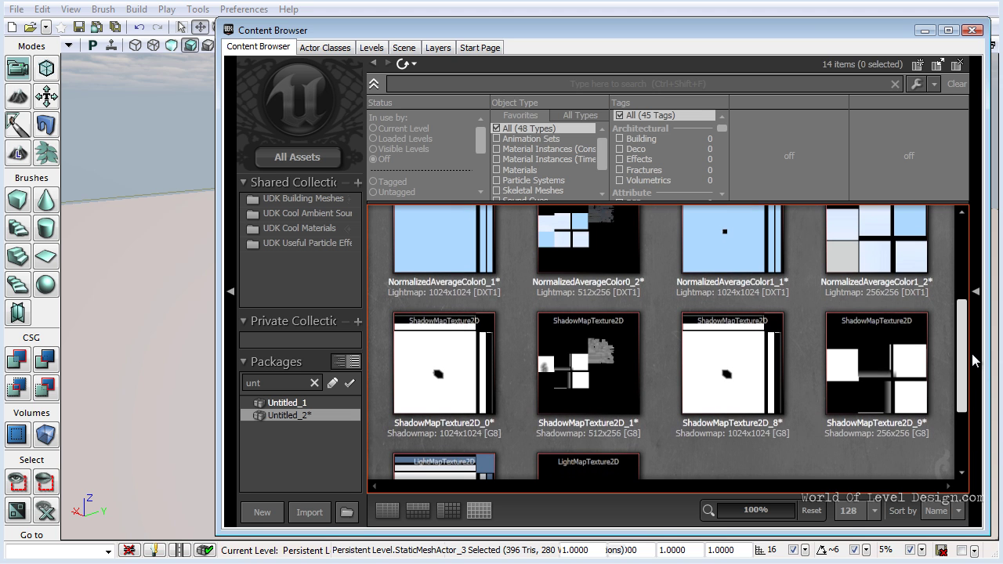
scroll(976, 361, "down", 2)
scroll(950, 350, "up", 3)
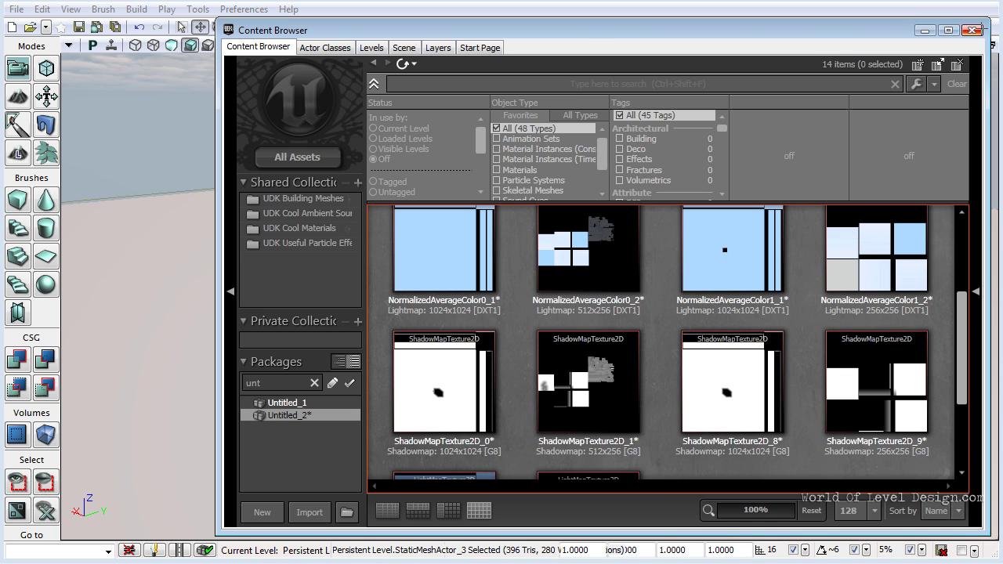
left_click(973, 30)
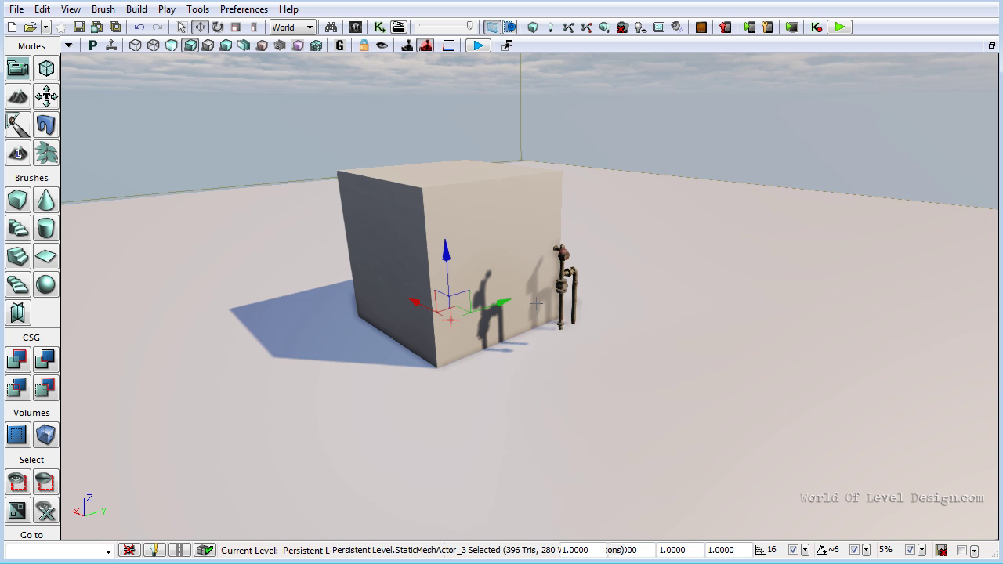
Return the pipe mesh to its original place against the cube's wall, beside its baked shadow
left_click(561, 308)
key("f")
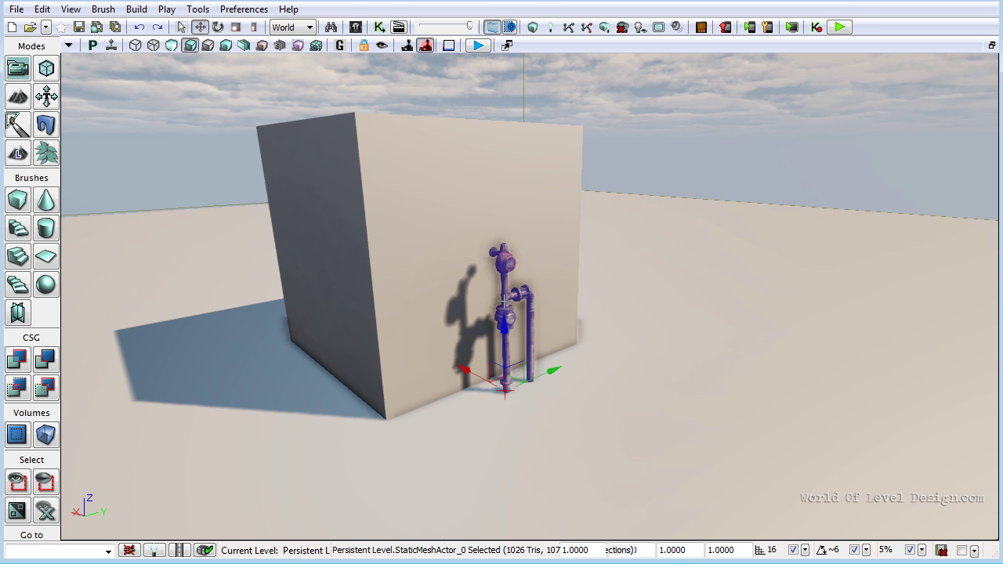
scroll(509, 300, "down", 3)
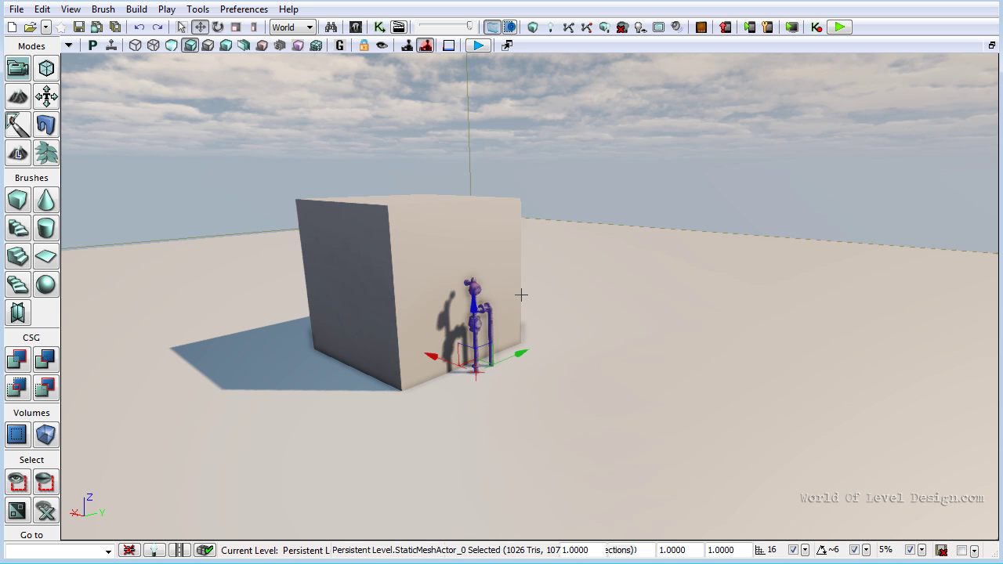
key("w")
right_click_drag(521, 295, 490, 294)
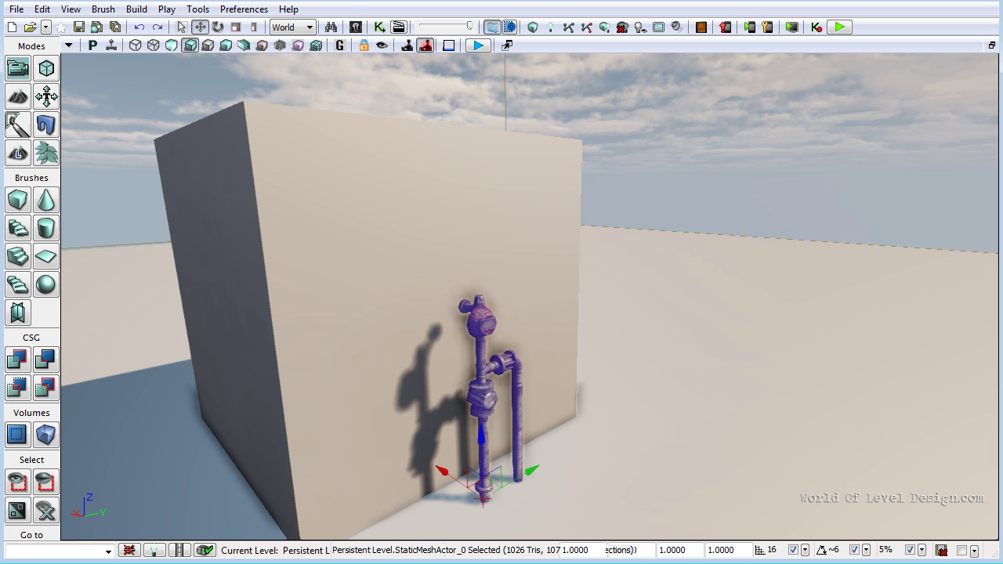
Show all assets in the Content Browser and filter the object types to Static Meshes
left_click(355, 27)
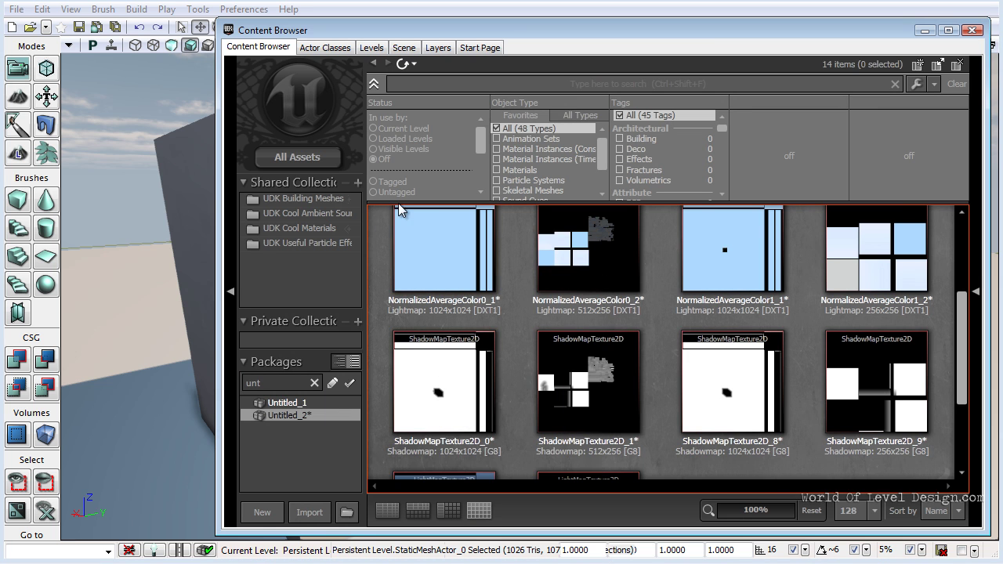
left_click(329, 158)
left_click_drag(961, 235, 961, 322)
scroll(566, 189, "down", 1)
left_click(565, 190)
Find the S_Column_01 column mesh in the asset list and open it in the Static Mesh Editor
left_click_drag(961, 254, 962, 254)
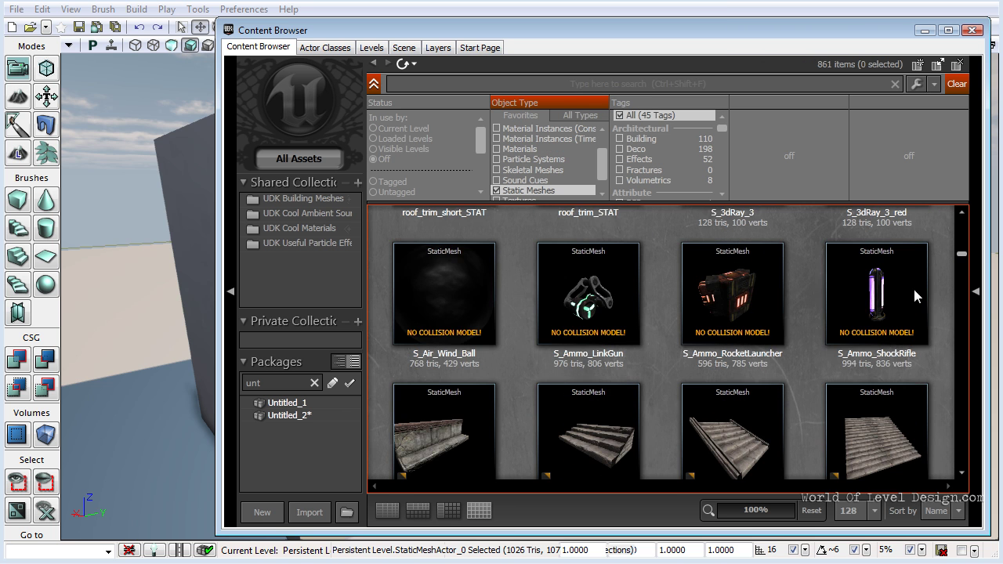
scroll(752, 344, "down", 3)
left_click(734, 313)
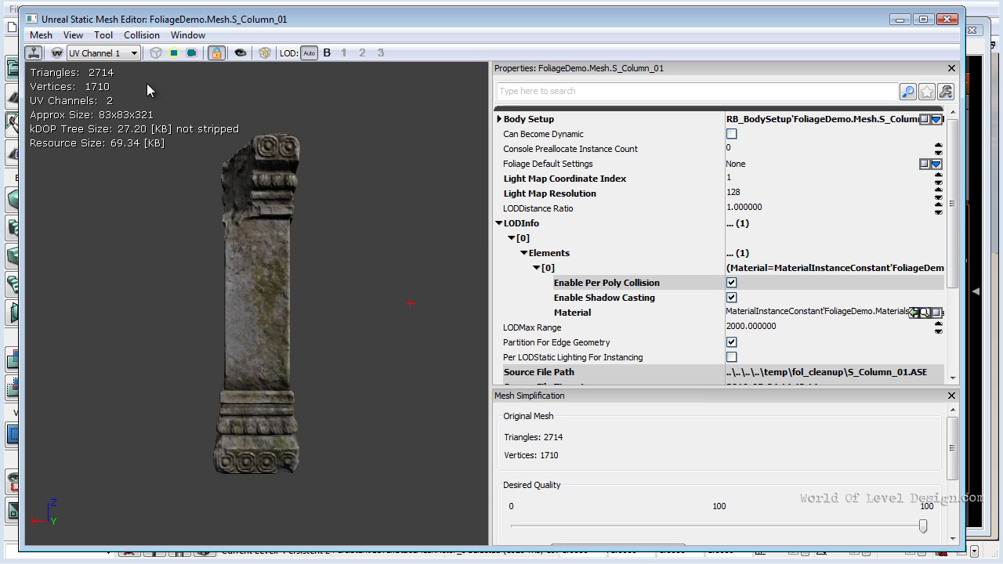
Inspect the column mesh and its UV channel information, and show the UV overlay for UV Channel 1
left_click_drag(313, 225, 145, 100)
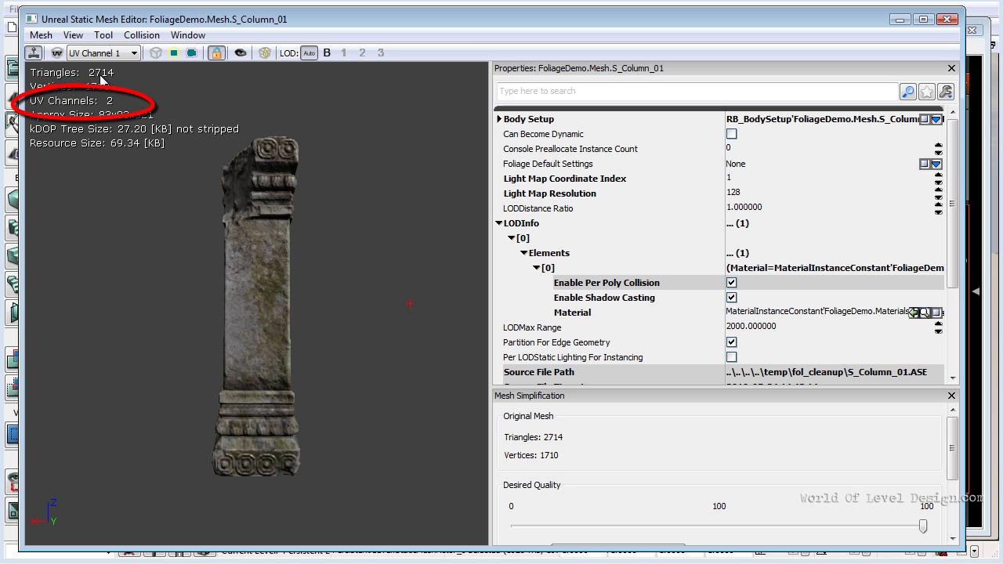
left_click_drag(249, 231, 408, 189)
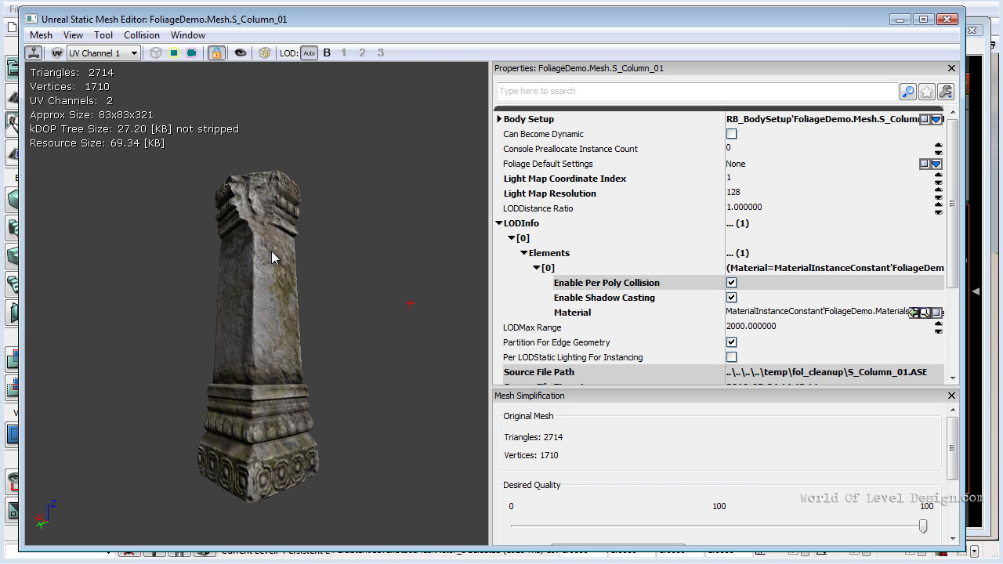
left_click_drag(272, 254, 256, 290)
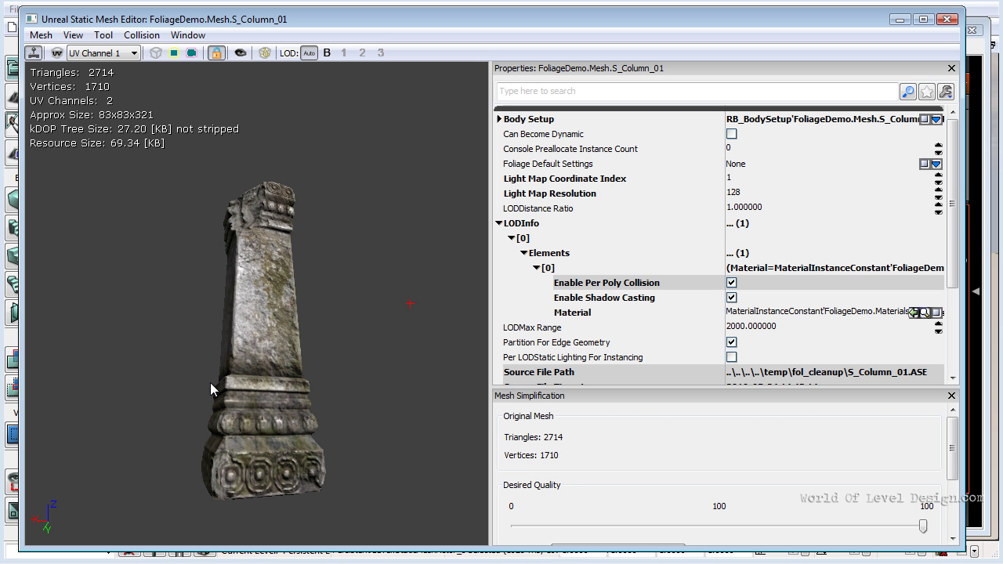
left_click_drag(237, 352, 259, 264)
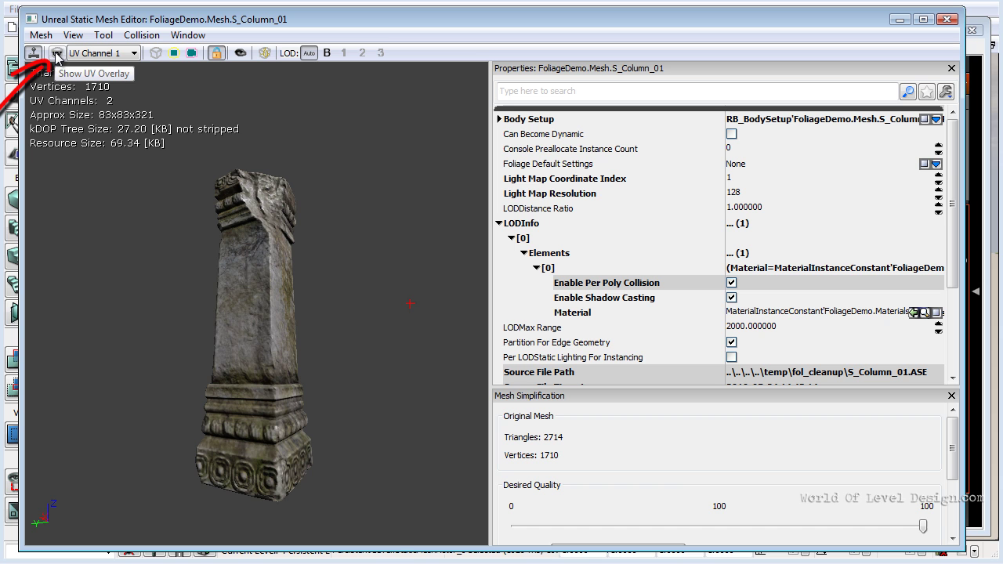
left_click(57, 53)
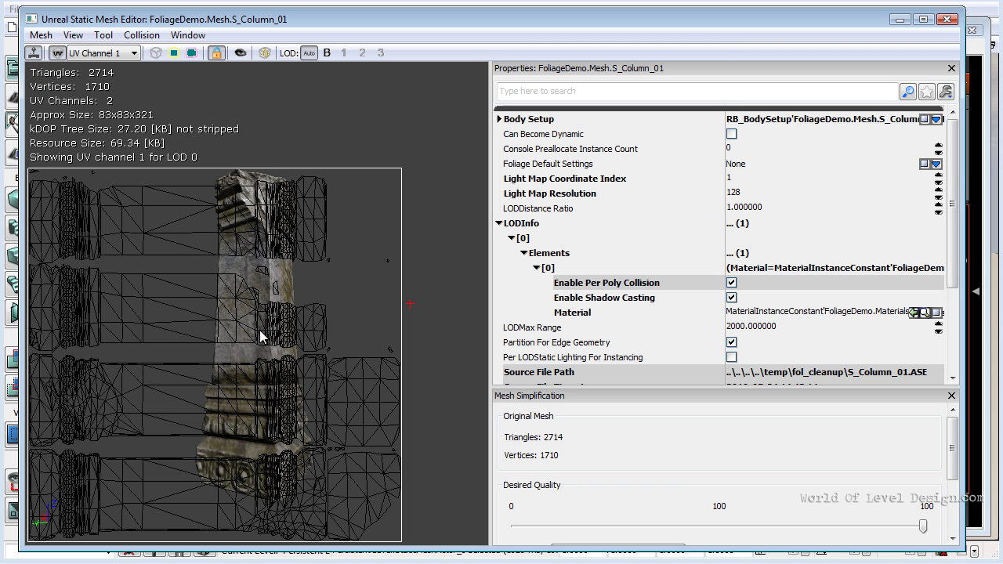
Compare the column mesh's UV overlays for UV Channel 0 and UV Channel 1, and close its mesh editor
left_click(105, 54)
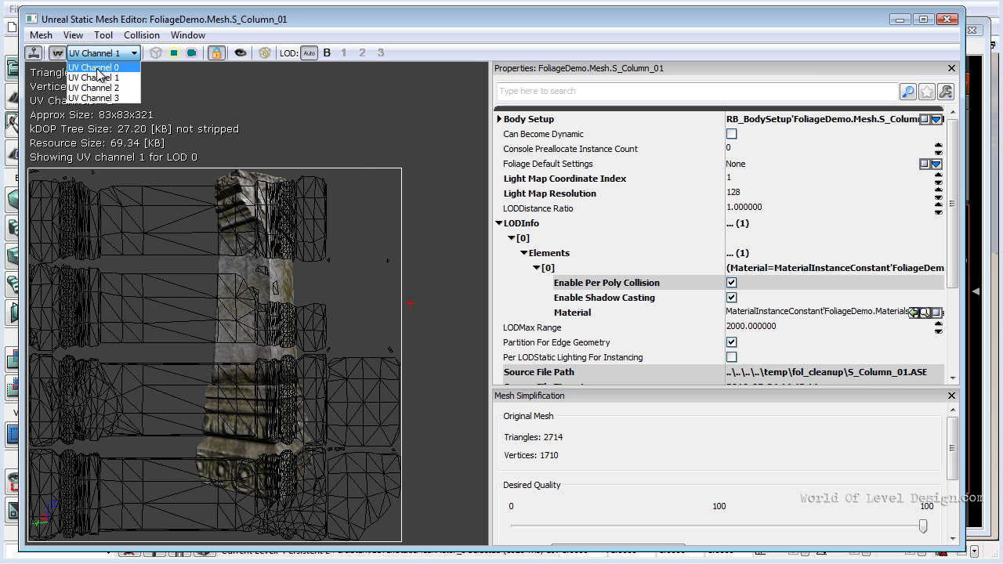
left_click(98, 67)
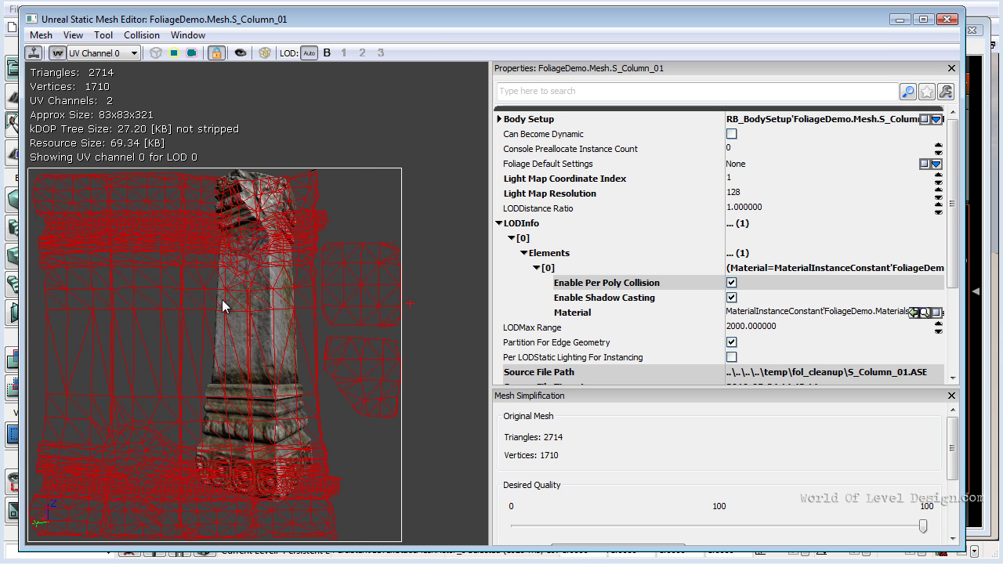
left_click(114, 52)
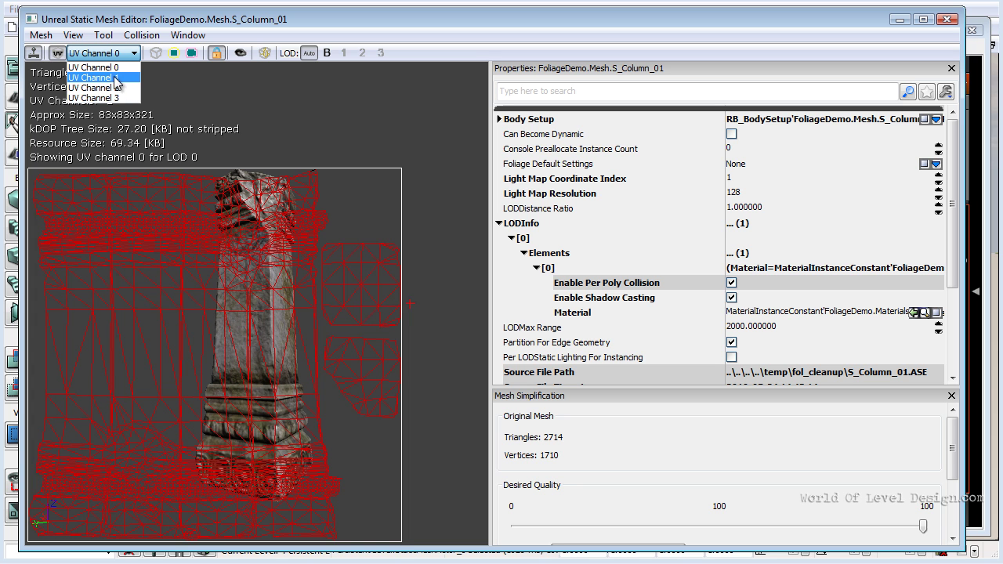
left_click(126, 78)
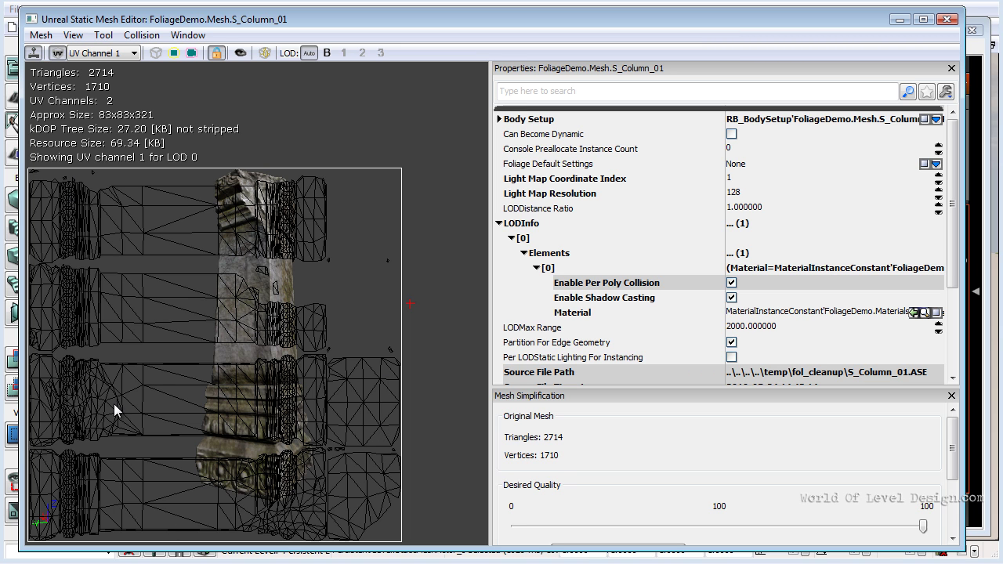
left_click(948, 19)
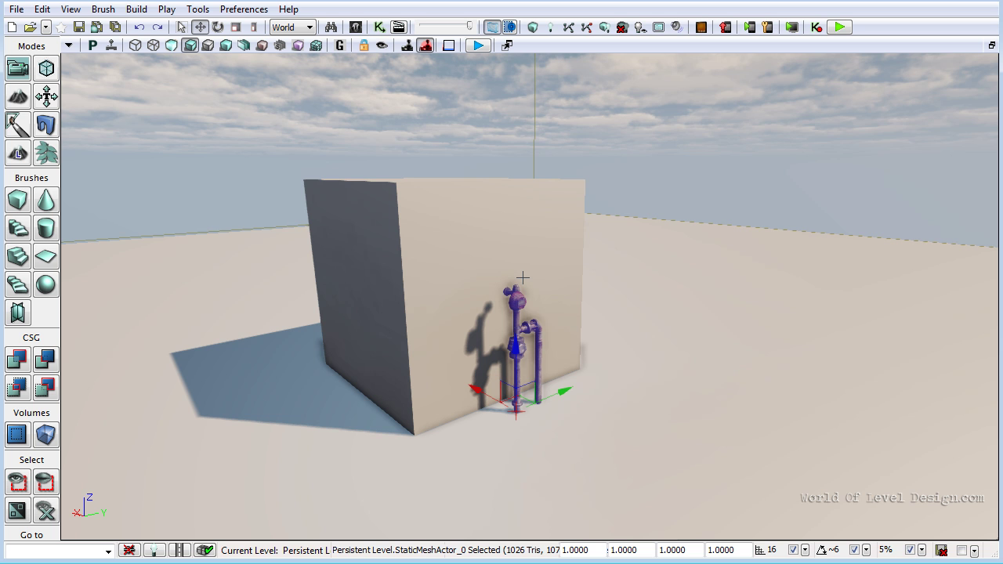
left_click_drag(497, 277, 497, 275)
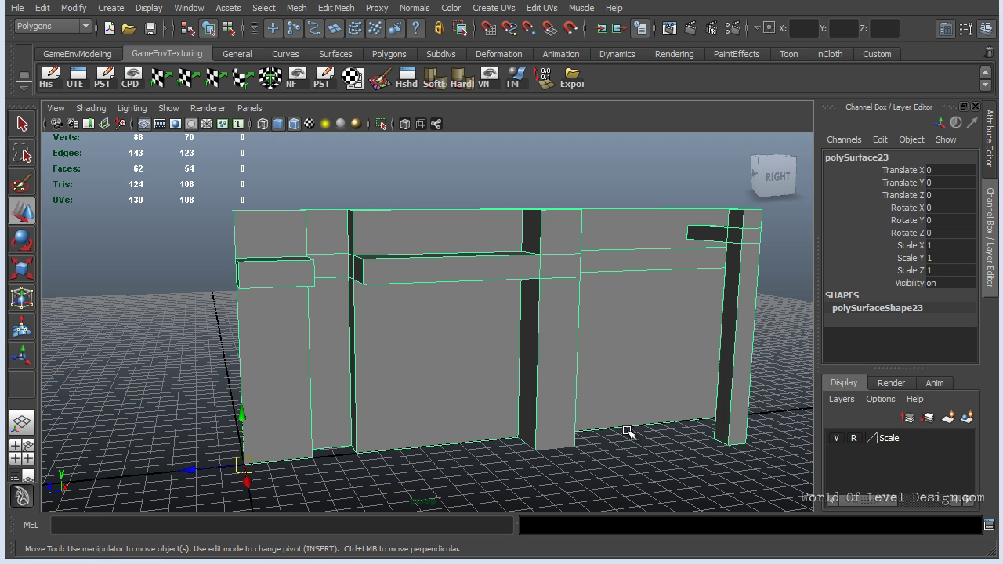
In Maya, open the selected wall mesh in the UV Texture Editor and compare its map1 and lightmap UV sets
left_click_drag(502, 321, 454, 313, "alt")
left_click_drag(575, 318, 380, 297, "alt")
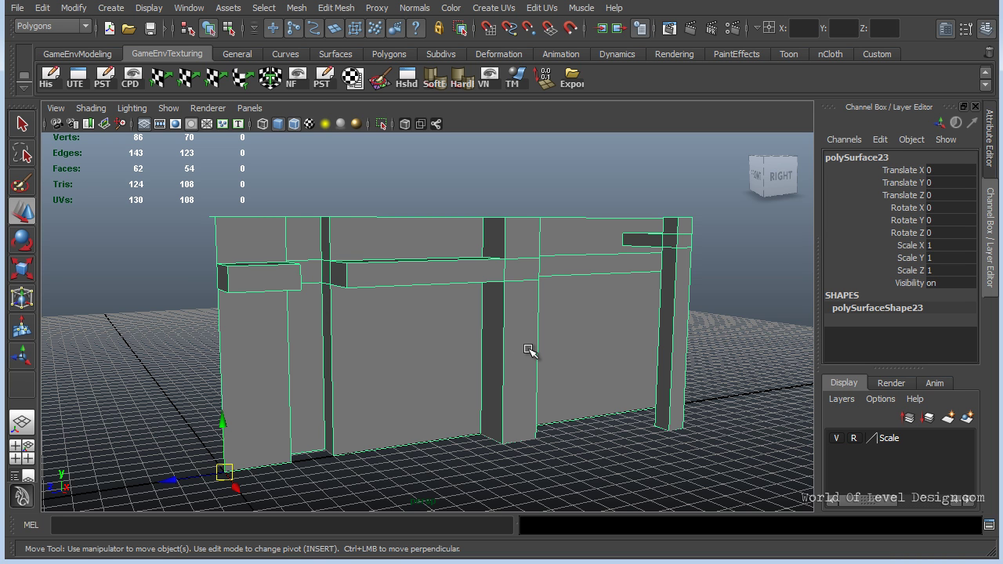
left_click(75, 77)
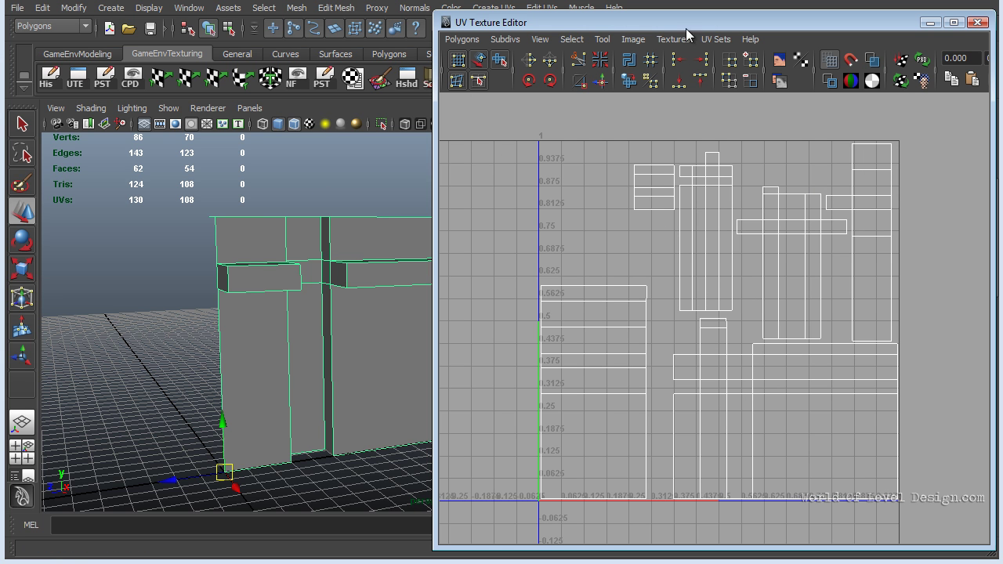
left_click(715, 39)
left_click(732, 70)
left_click(715, 39)
left_click(722, 56)
left_click(715, 39)
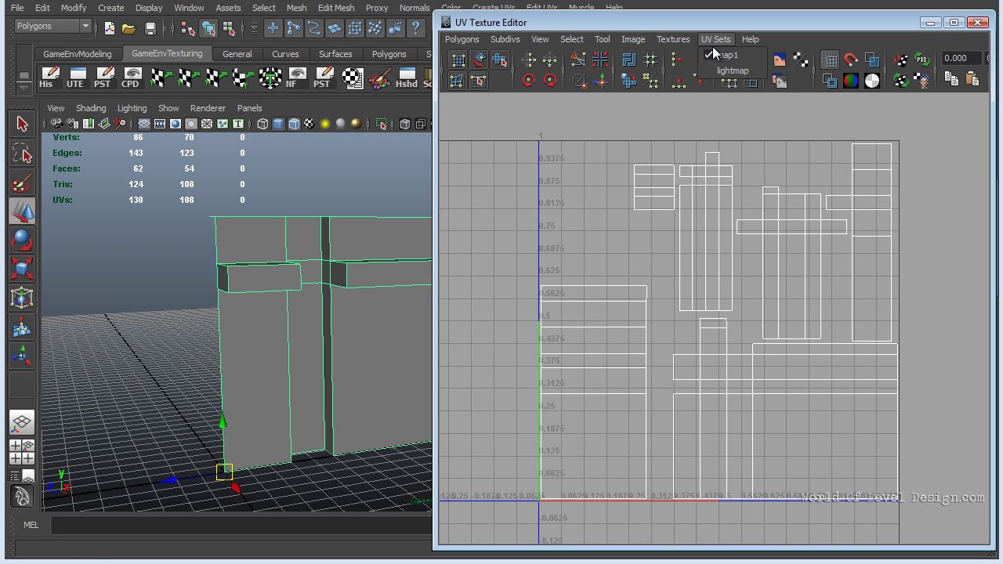
left_click(721, 69)
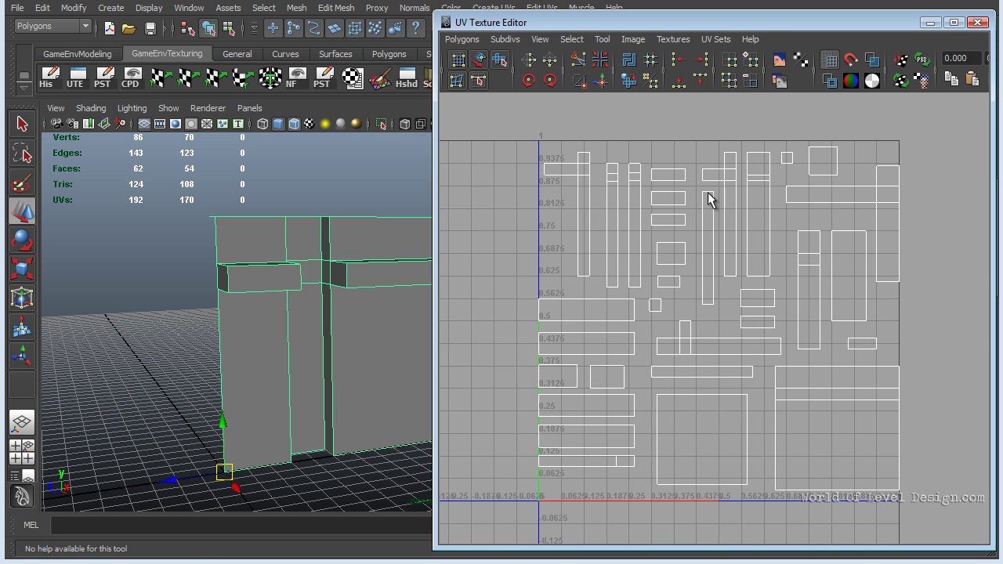
Delete the wall's current lightmap UV set and check the list of remaining UV sets
left_click(462, 39)
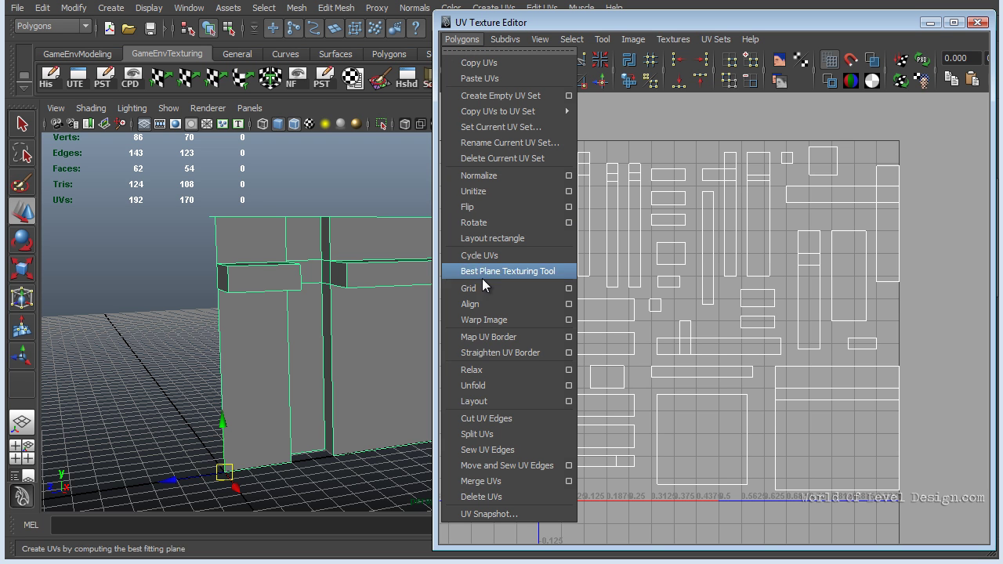
left_click(515, 157)
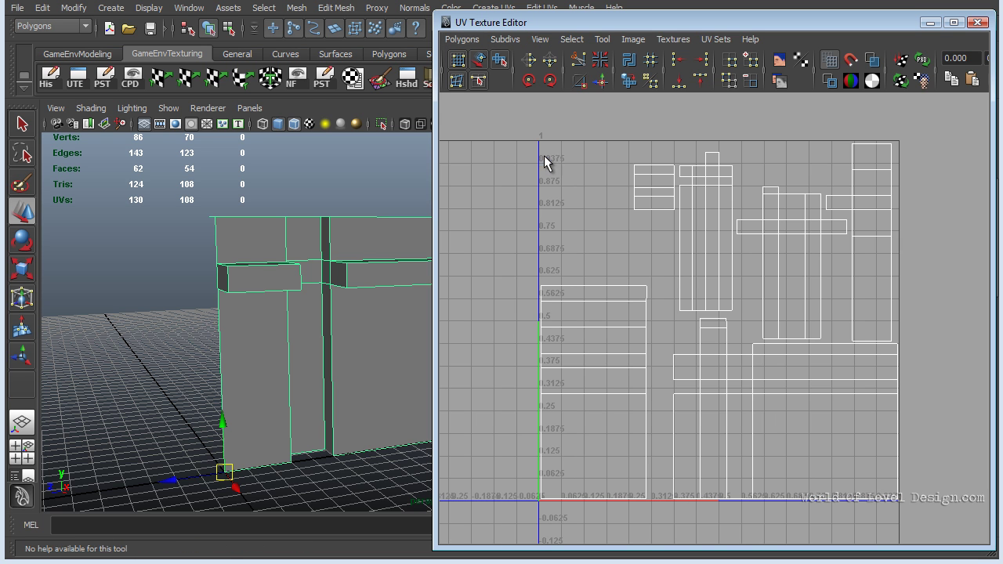
left_click(714, 39)
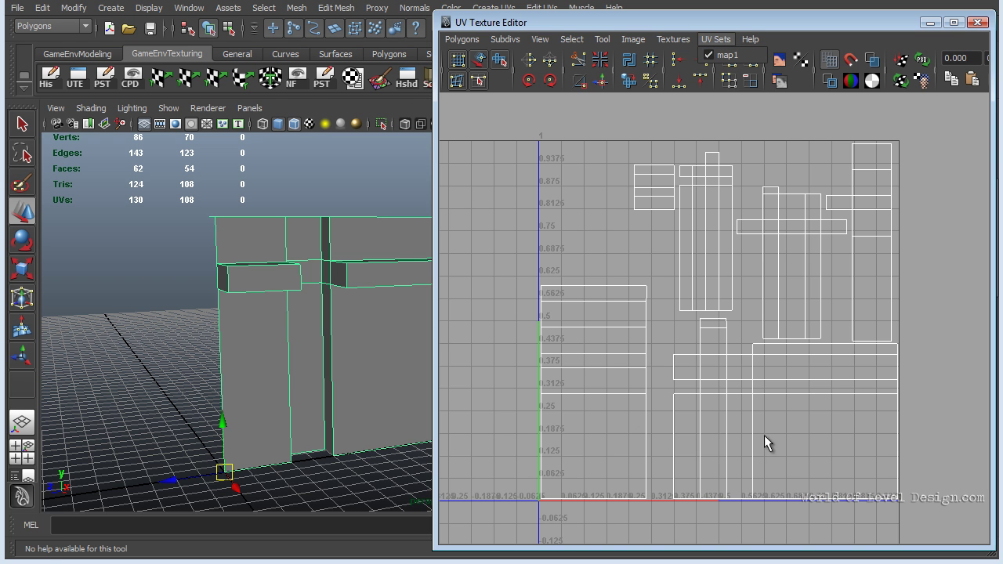
Close the UV Texture Editor and export the selected wall as FBX, overwriting wall01.fbx in final_models
left_click(978, 22)
left_click(576, 78)
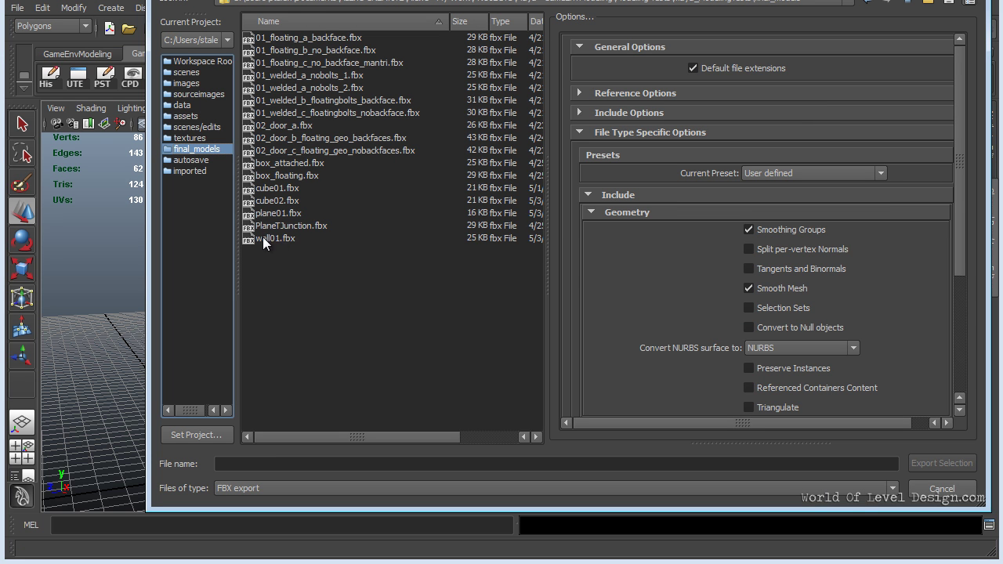
double_click(278, 237)
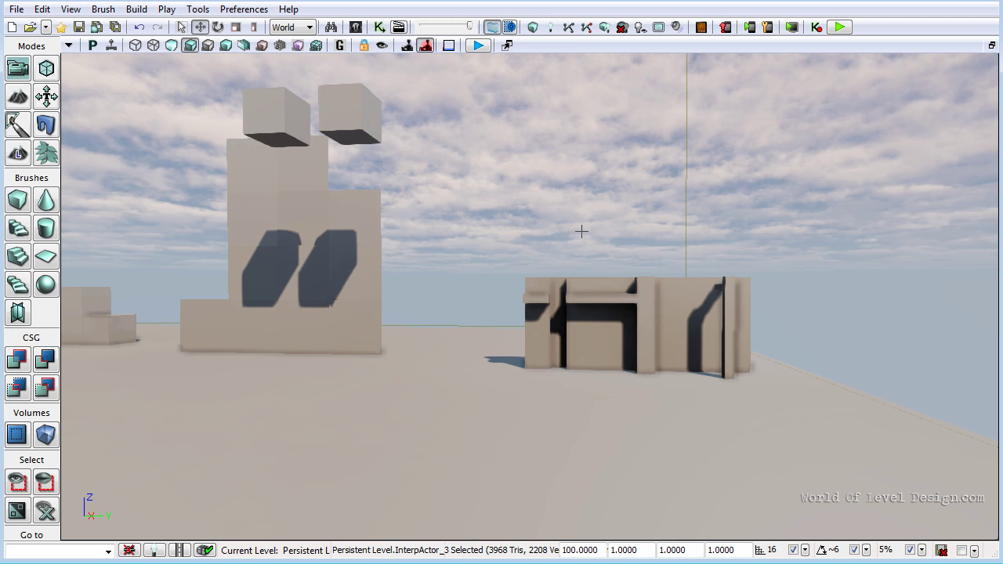
In UDK, view the wall in the level and inspect the wall01 mesh from the Content Browser in the Static Mesh Editor
right_click_drag(496, 256, 640, 242)
left_click_drag(641, 242, 616, 251)
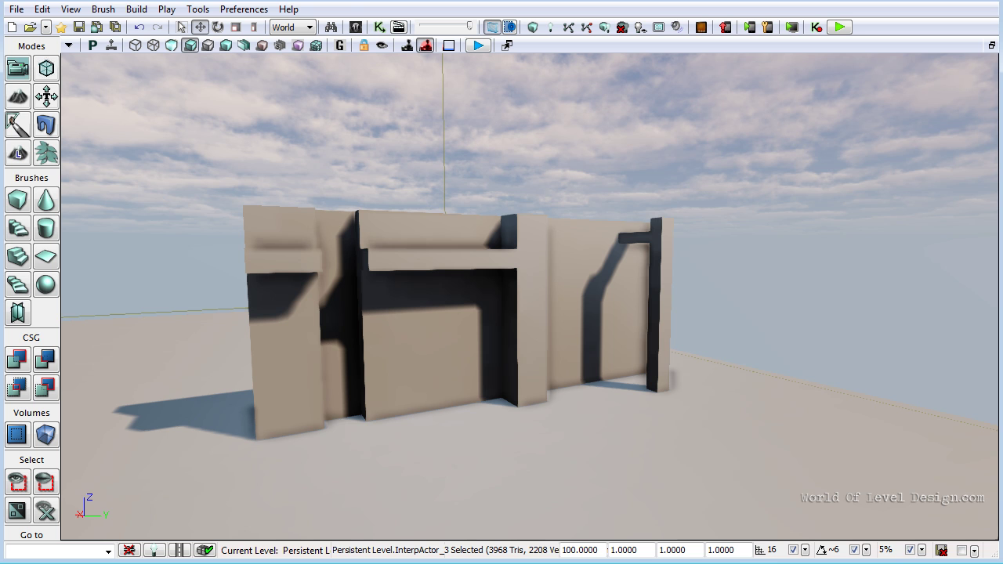
left_click(356, 28)
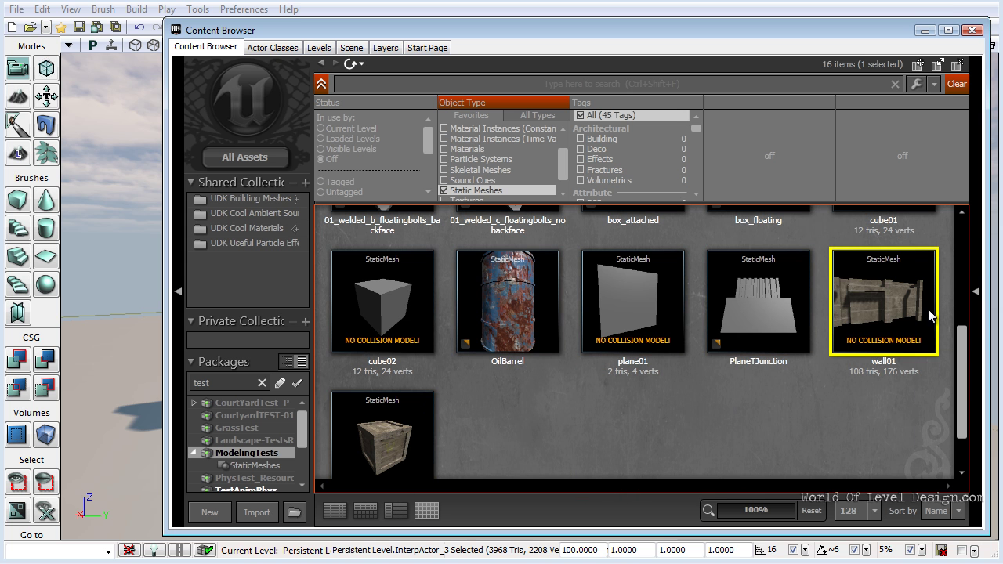
double_click(887, 300)
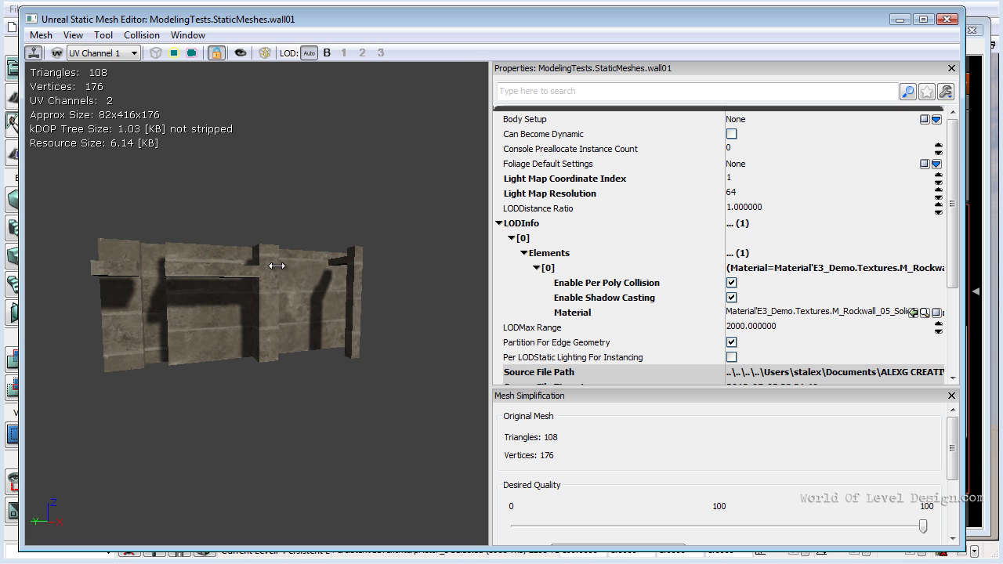
left_click(948, 18)
Reimport the wall01 static mesh and reopen it in the Static Mesh Editor
right_click(875, 306)
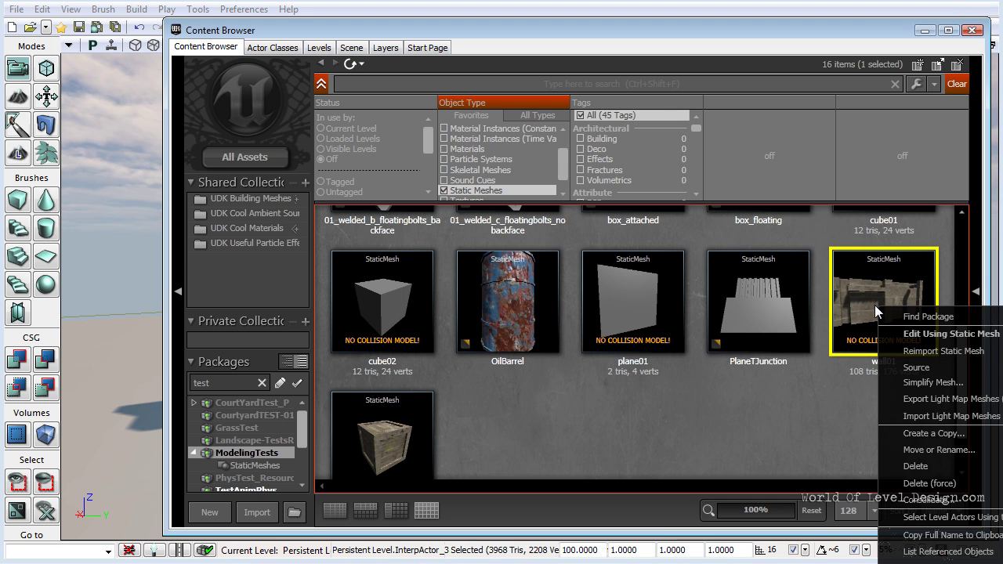
left_click(910, 355)
double_click(865, 307)
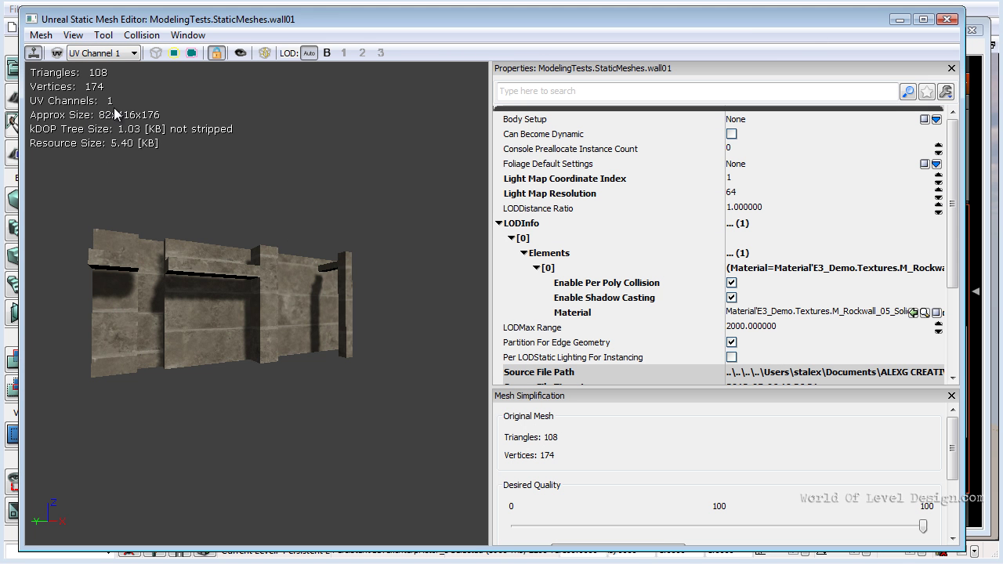
Show the UV overlay for UV Channel 0 on the reimported wall01 mesh
left_click(102, 53)
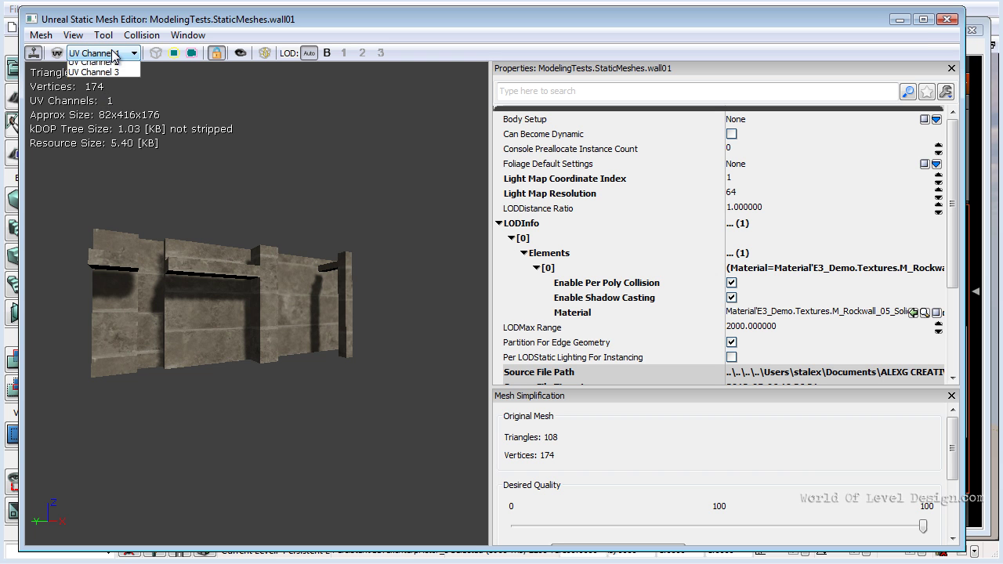
left_click(123, 68)
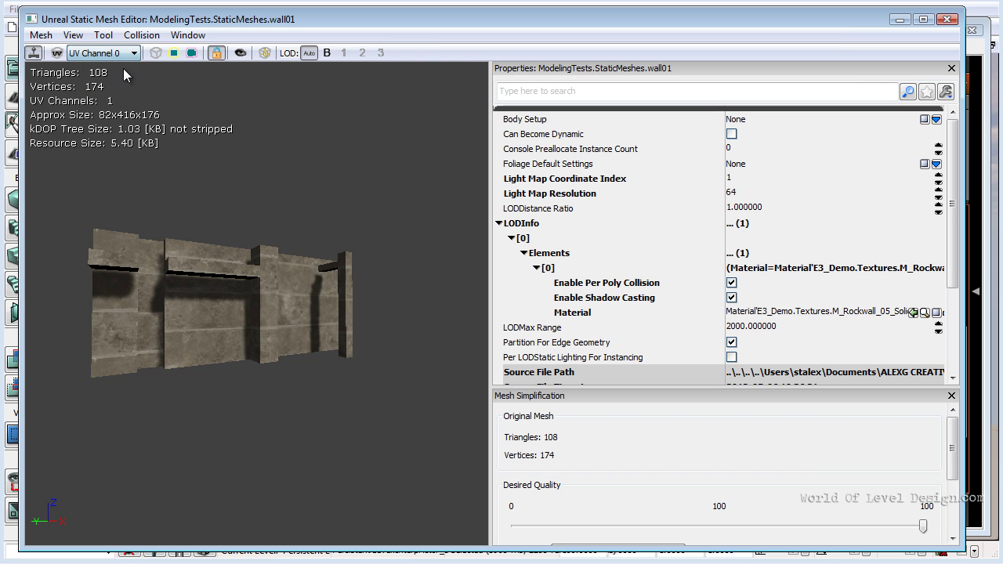
left_click(56, 56)
left_click_drag(304, 253, 273, 271)
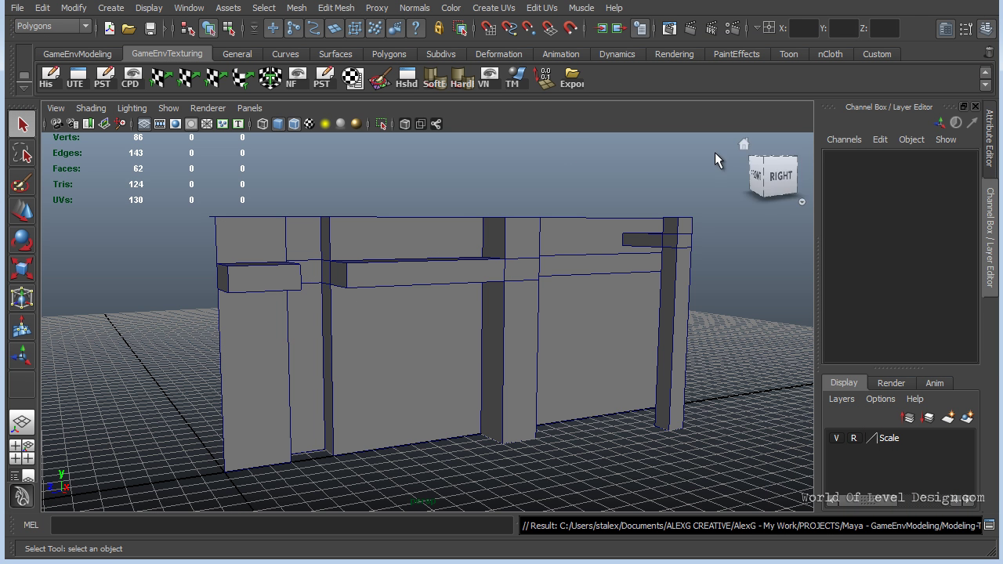
In Maya, select the wall and view its UV layout in the UV Texture Editor for comparison, and close the editor
left_click(386, 287)
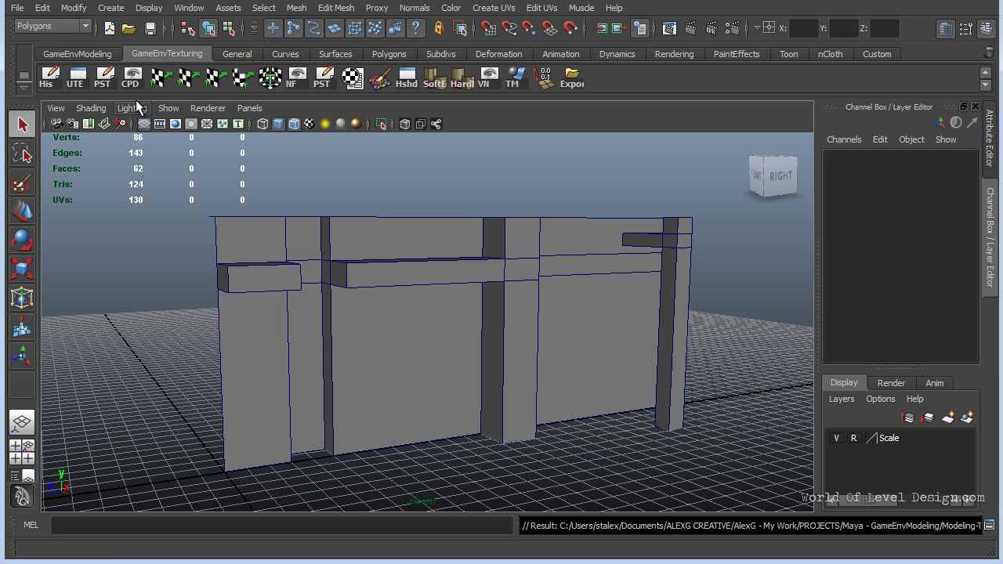
left_click(76, 76)
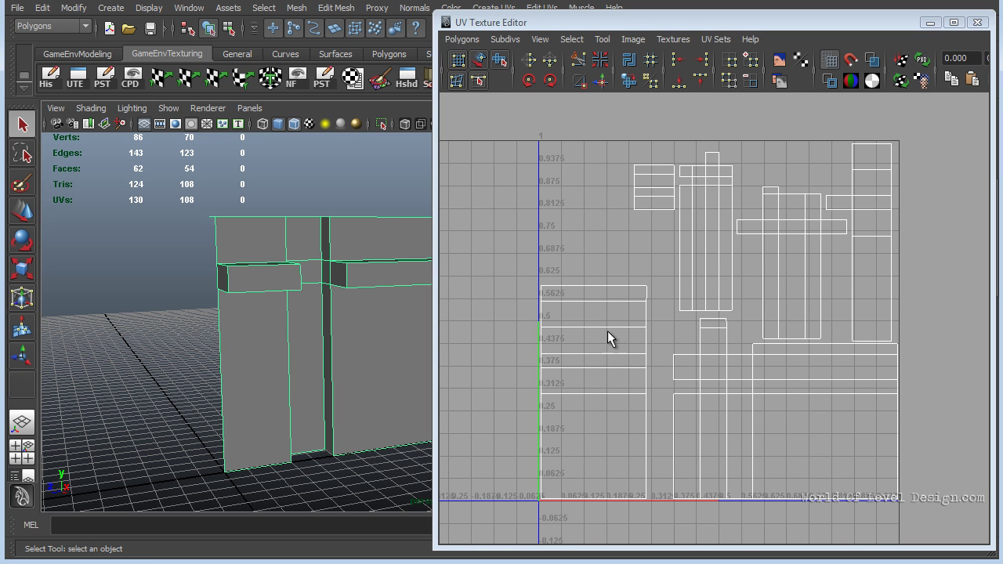
left_click(977, 22)
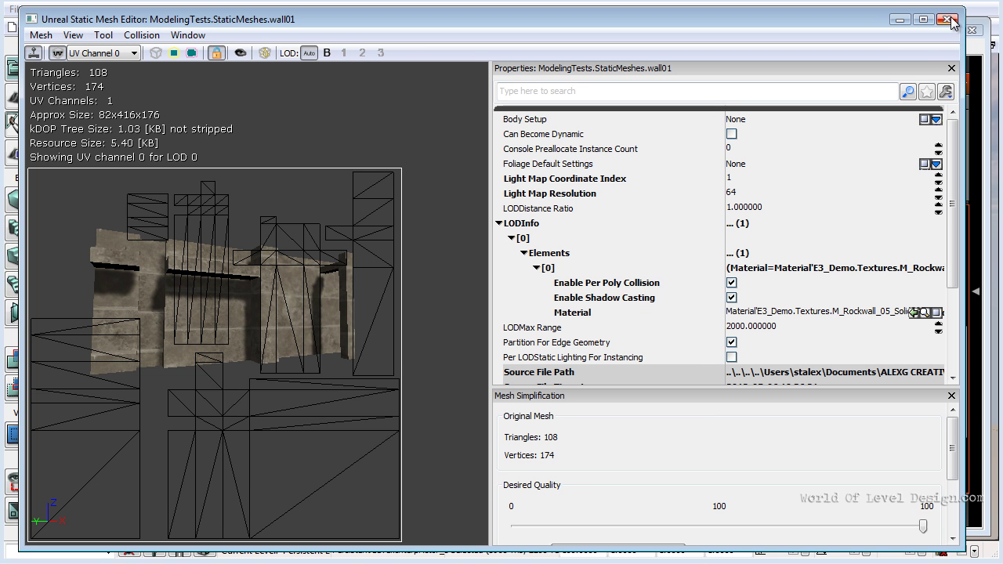
Back in UDK, close the wall01 mesh editor and delete the existing wall from the level
left_click(950, 17)
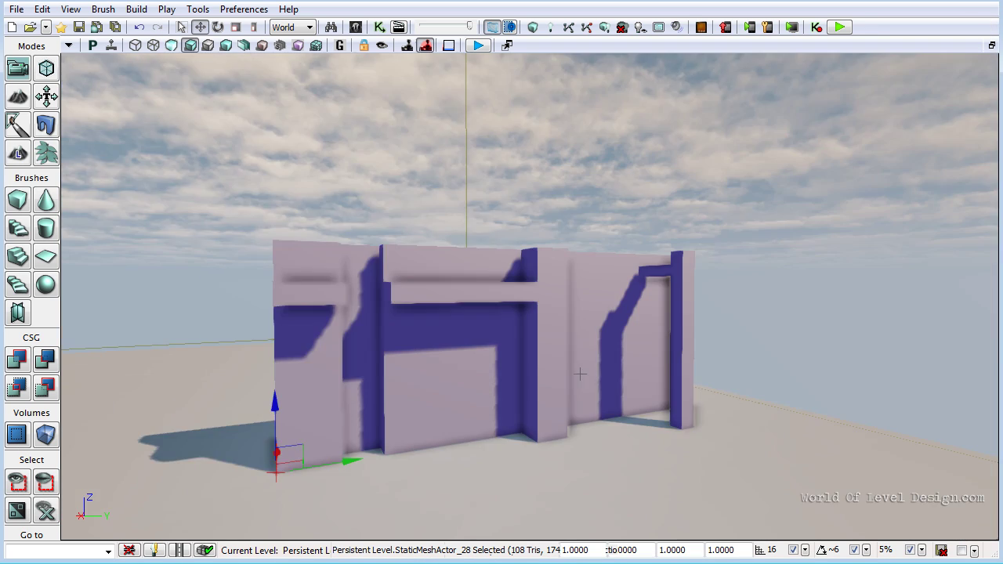
scroll(579, 374, "up", 5)
scroll(578, 376, "down", 5)
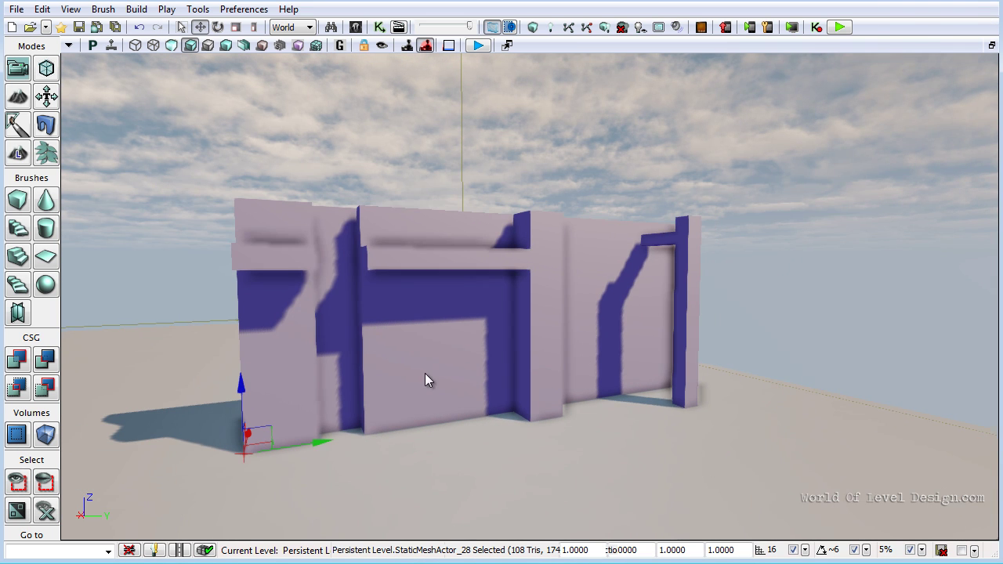
key("Delete")
Place wall01 from the Content Browser into the level, rotating and moving it to where the deleted wall stood
left_click(355, 27)
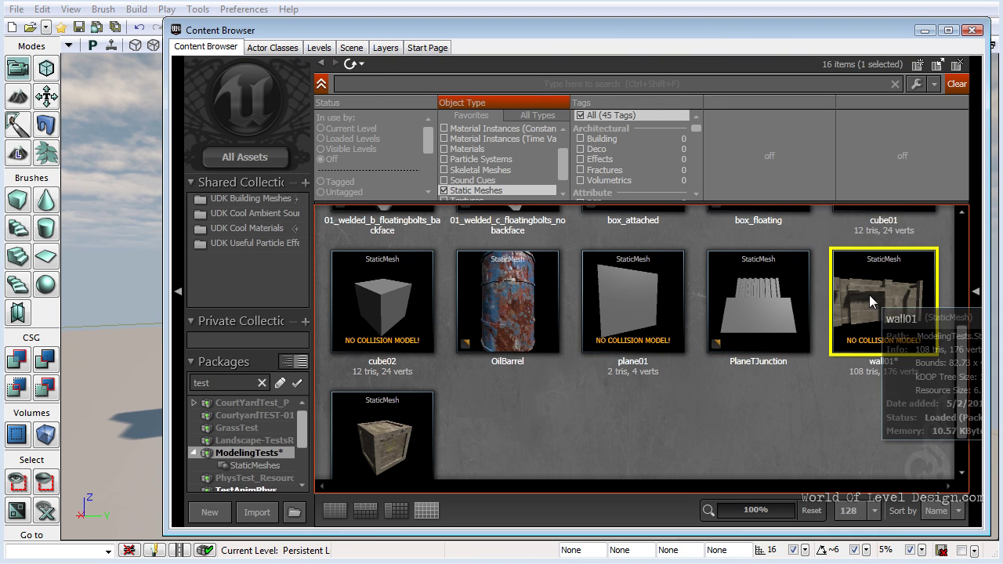
left_click_drag(874, 302, 989, 25)
left_click(971, 30)
key("space")
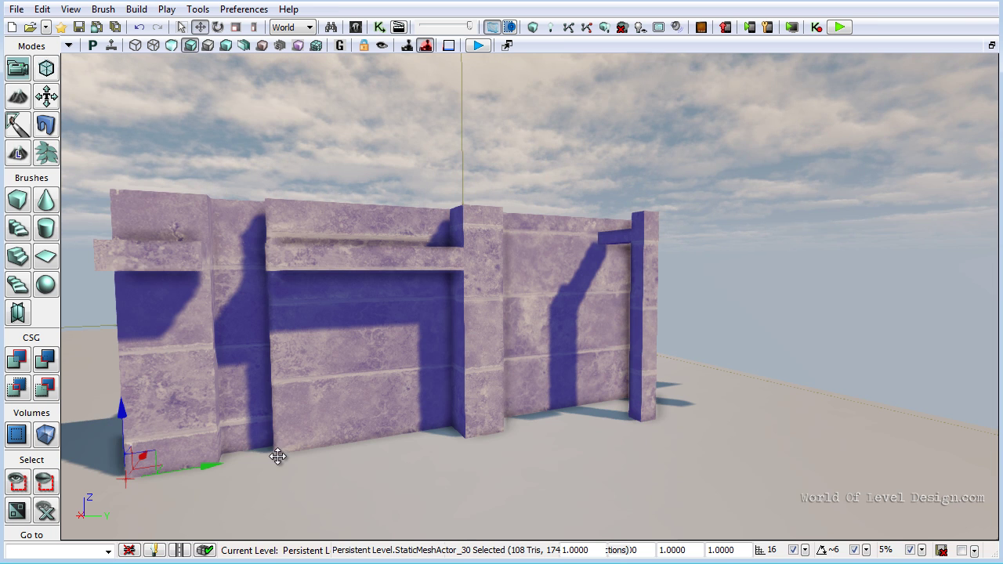
mouse_move(207, 459)
right_mouse_down()
mouse_move(217, 459)
mouse_move(202, 468)
right_mouse_up()
left_click_drag(228, 459, 339, 415)
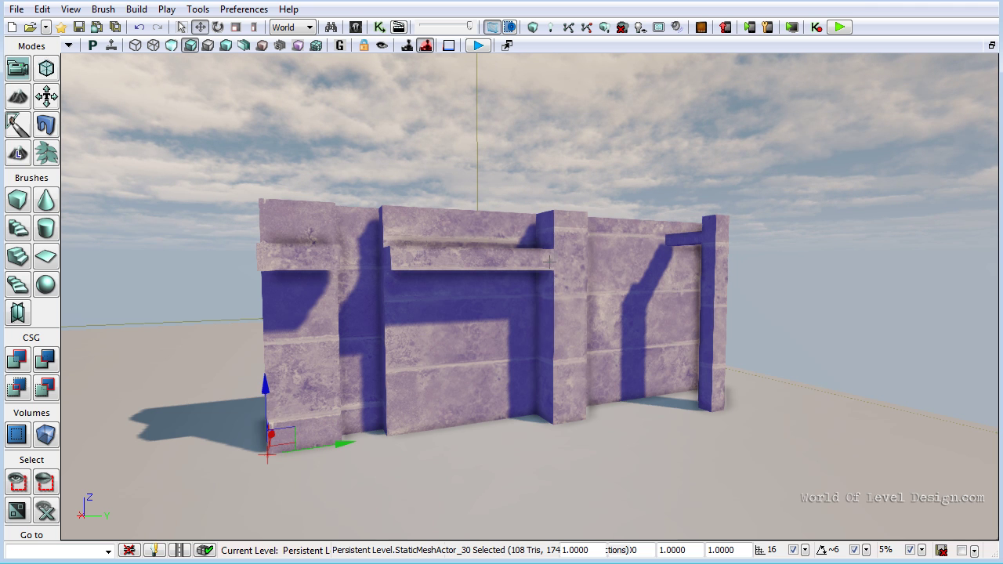
right_click_drag(513, 278, 506, 286)
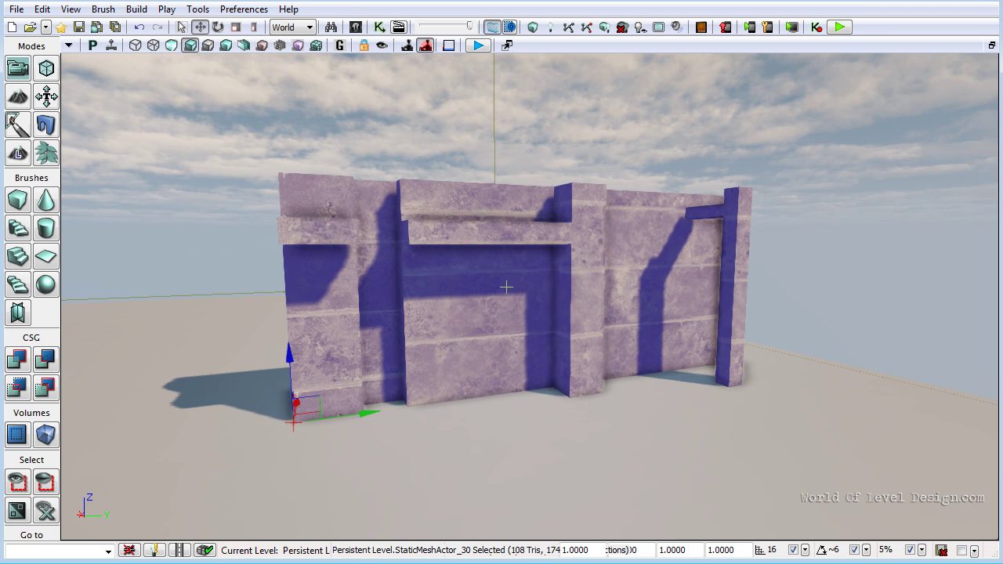
left_click(576, 310)
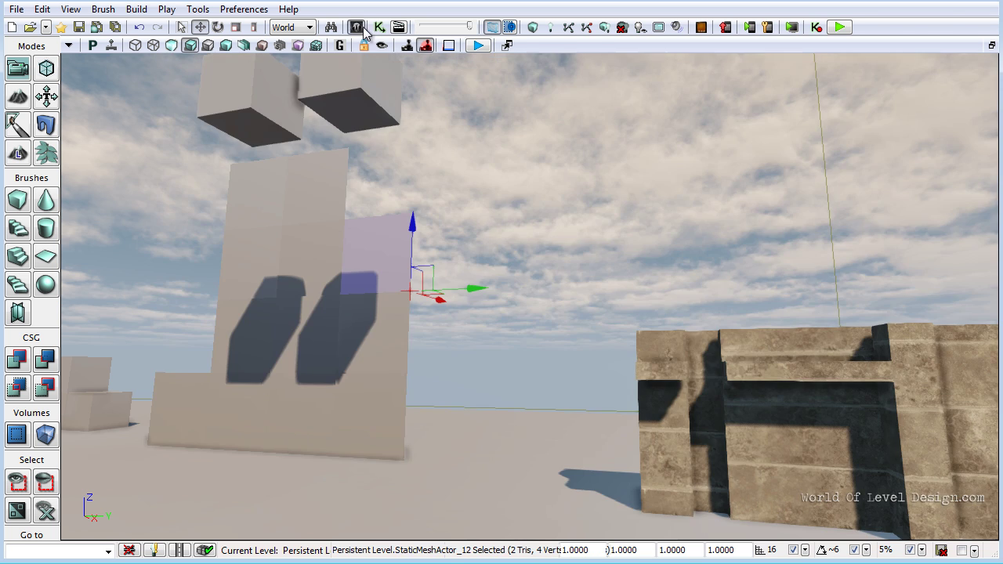
Copy the M_ES_Phong_Opaque_Master_01 material reference from the plane01 static mesh, and close its editor and the Content Browser
left_click(357, 26)
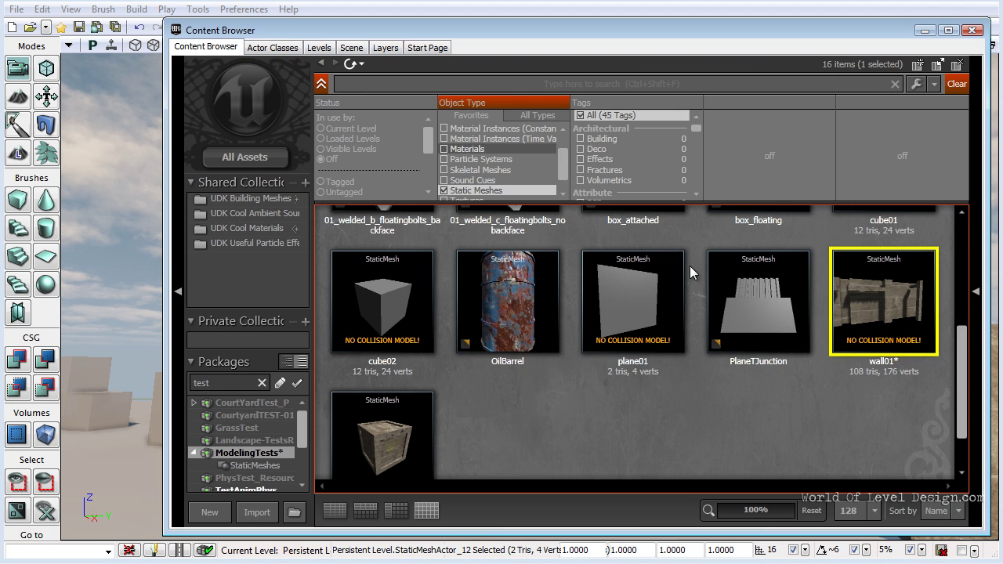
double_click(647, 302)
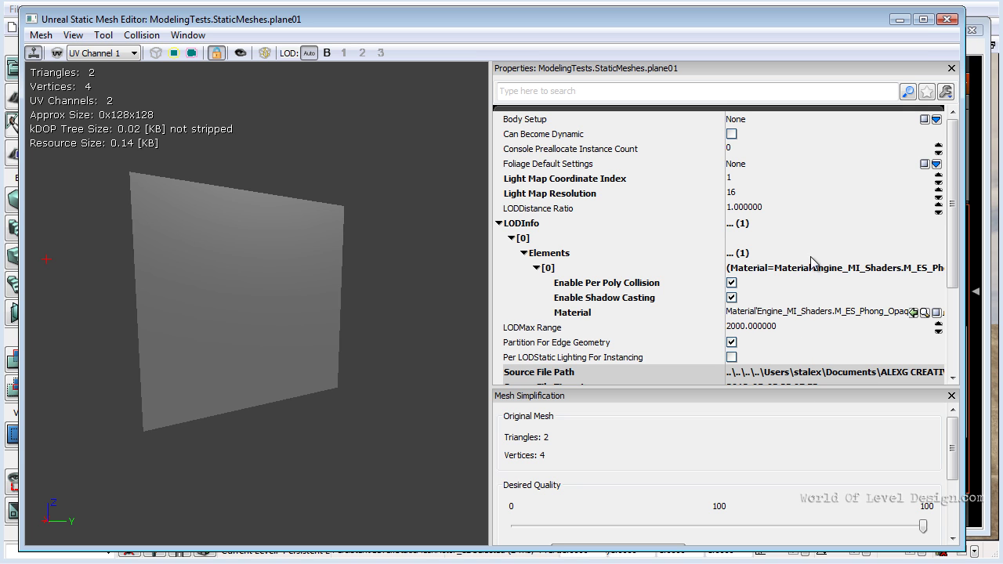
left_click(769, 314)
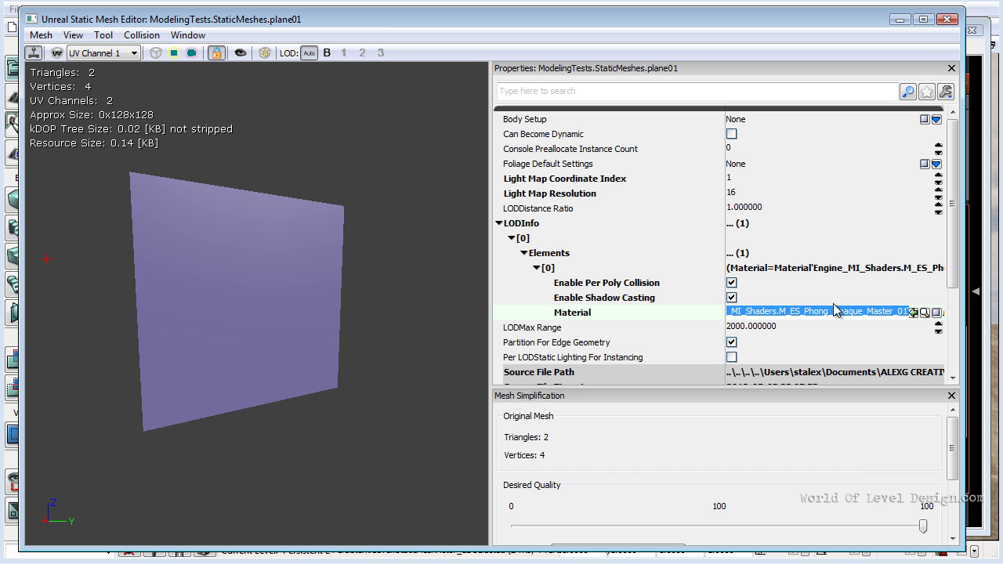
left_click(948, 19)
left_click(971, 30)
In the placed wall's properties, add a Materials entry and assign the copied M_ES_Phong_Opaque_Master_01 material to it
double_click(733, 371)
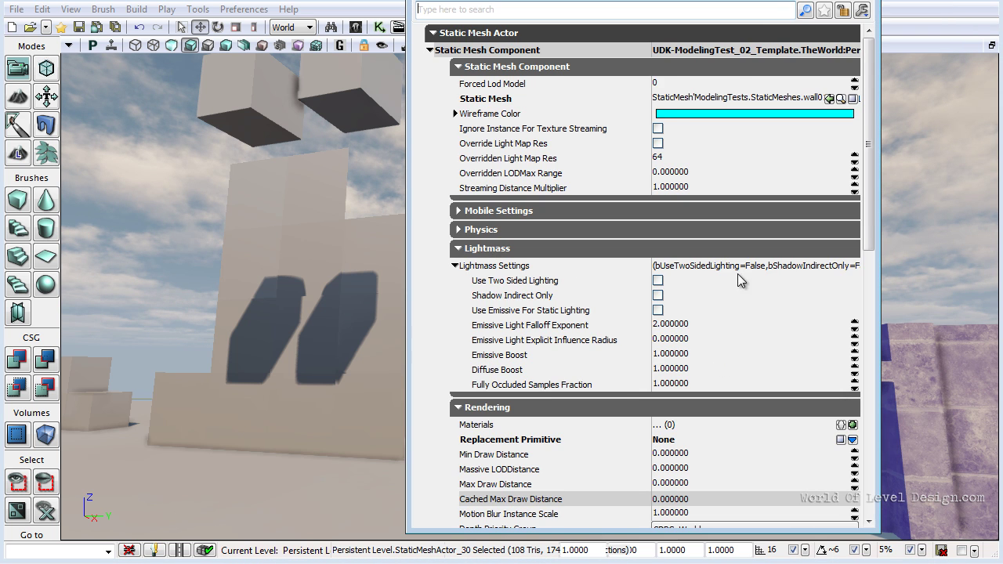
scroll(593, 266, "down", 5)
left_click(852, 224)
left_click(672, 238)
key("ctrl+v")
key("Return")
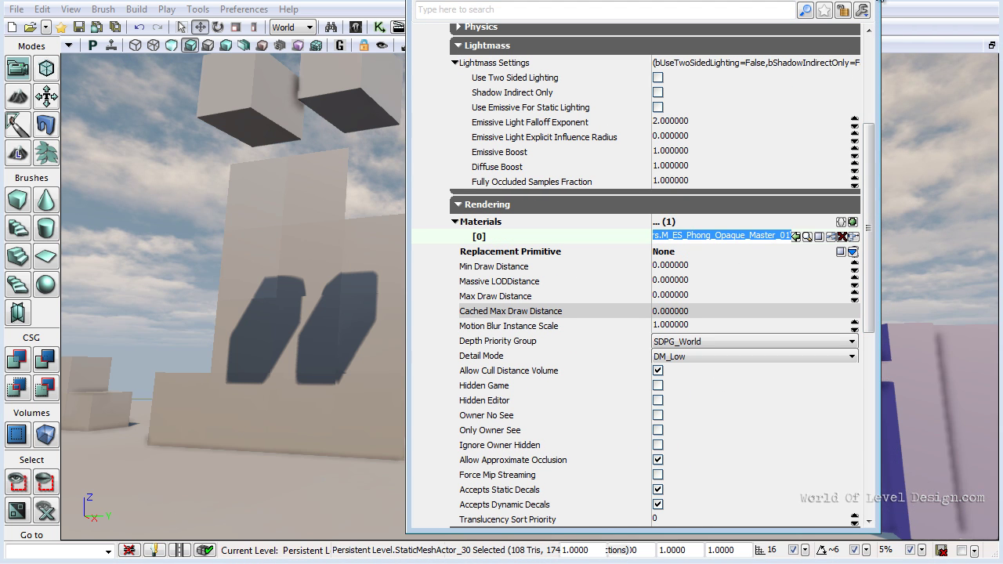
left_click(871, 1)
Deselect the wall, build the level's lighting, and close the Lighting Results report
right_click_drag(781, 294, 836, 298)
key("w")
key("s")
key("w")
left_click(906, 264)
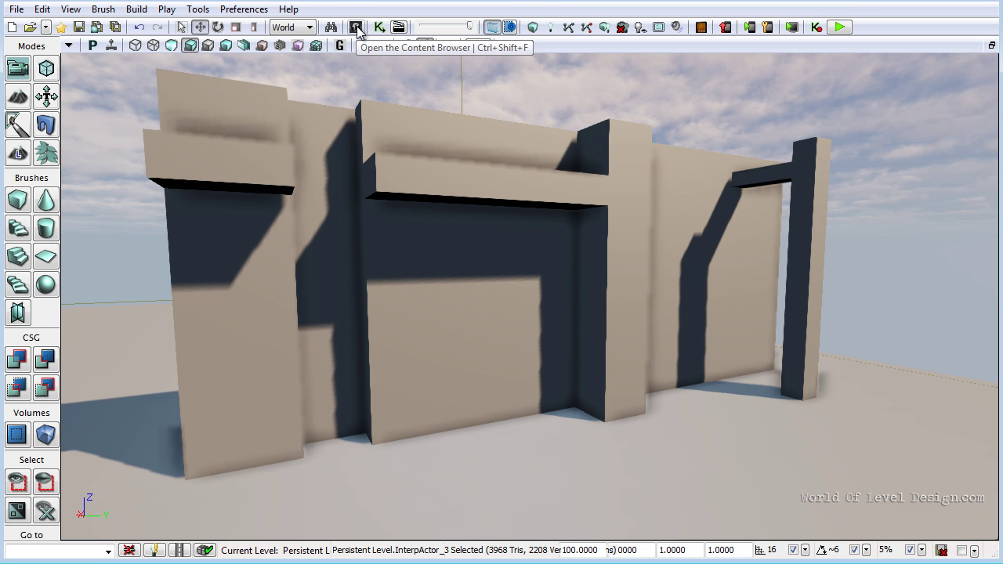
left_click(550, 34)
left_click(399, 477)
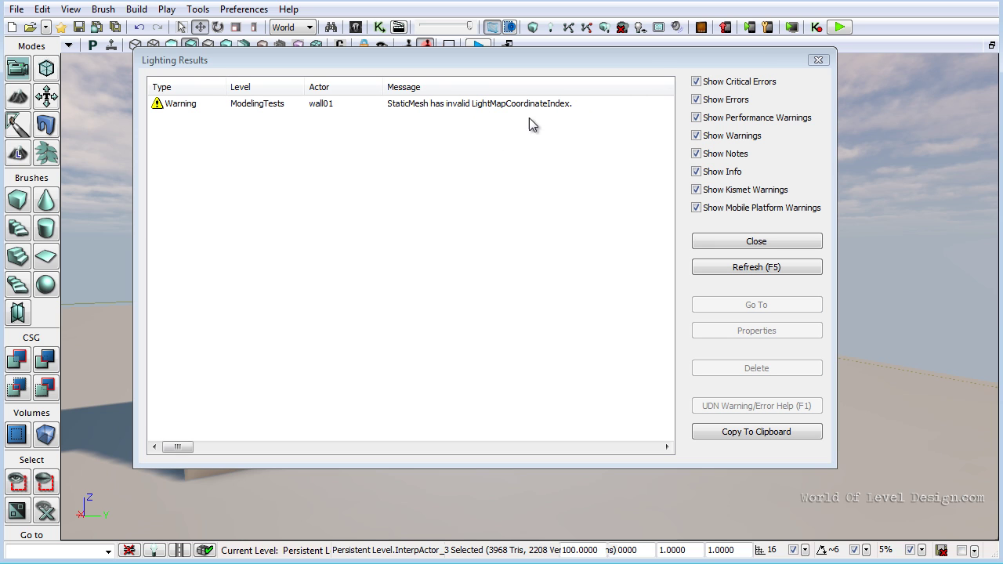
left_click(819, 60)
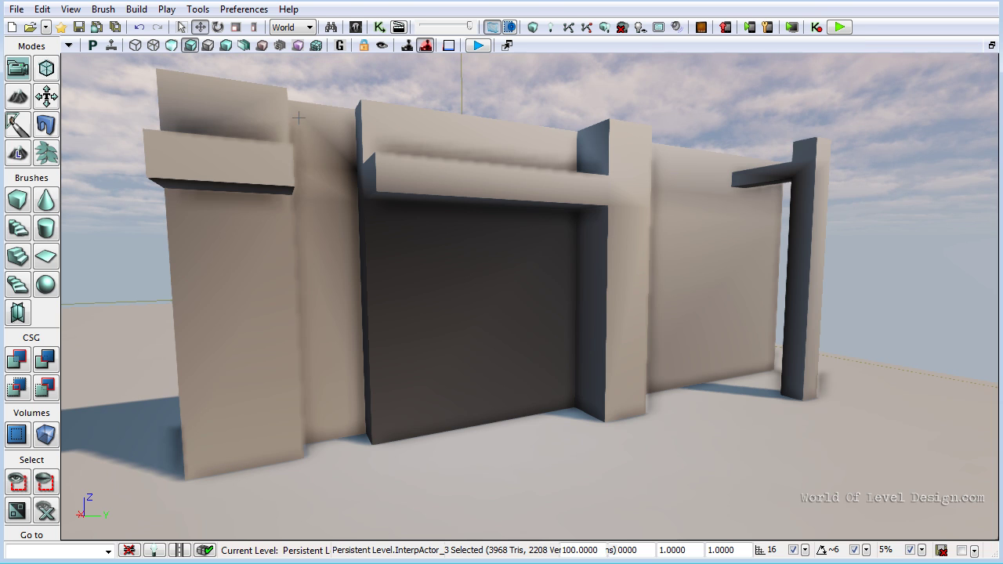
Examine the baked shading on the plain wall from several angles and distances
right_click_drag(432, 235, 452, 215)
right_click_drag(446, 252, 528, 287)
key("s")
key("d")
key("w")
key("a")
right_click_drag(586, 443, 546, 432)
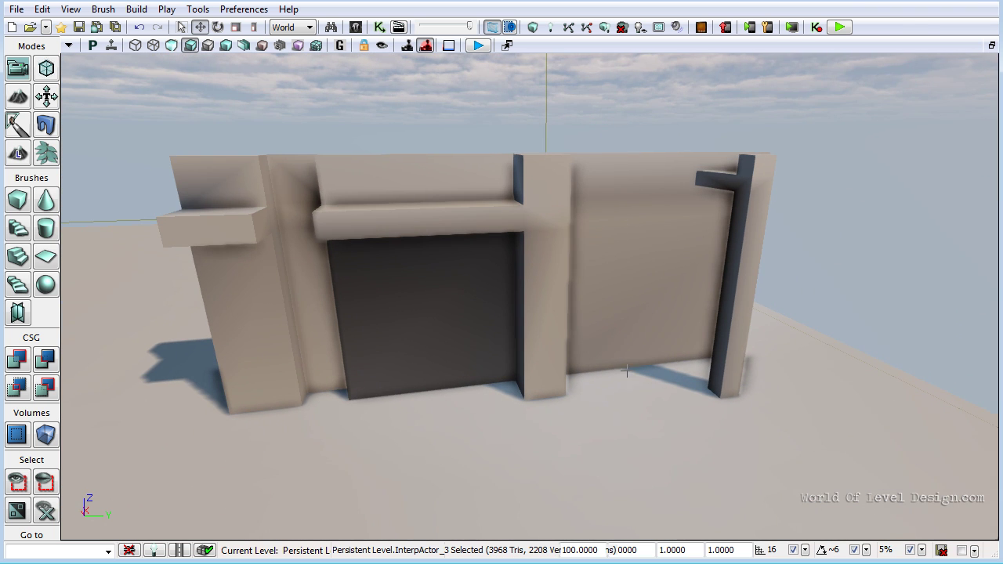
right_click_drag(637, 372, 701, 367)
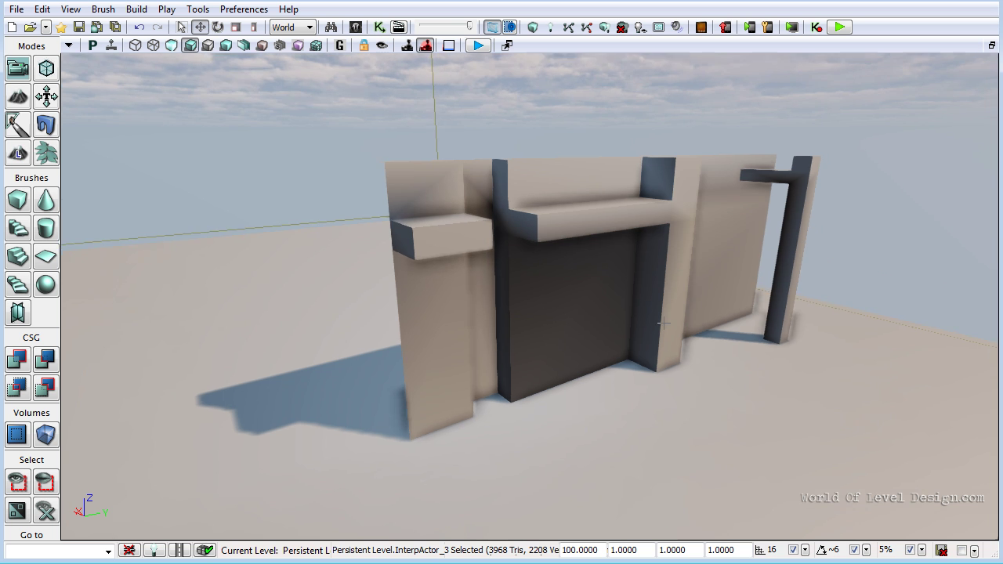
scroll(685, 286, "down", 1)
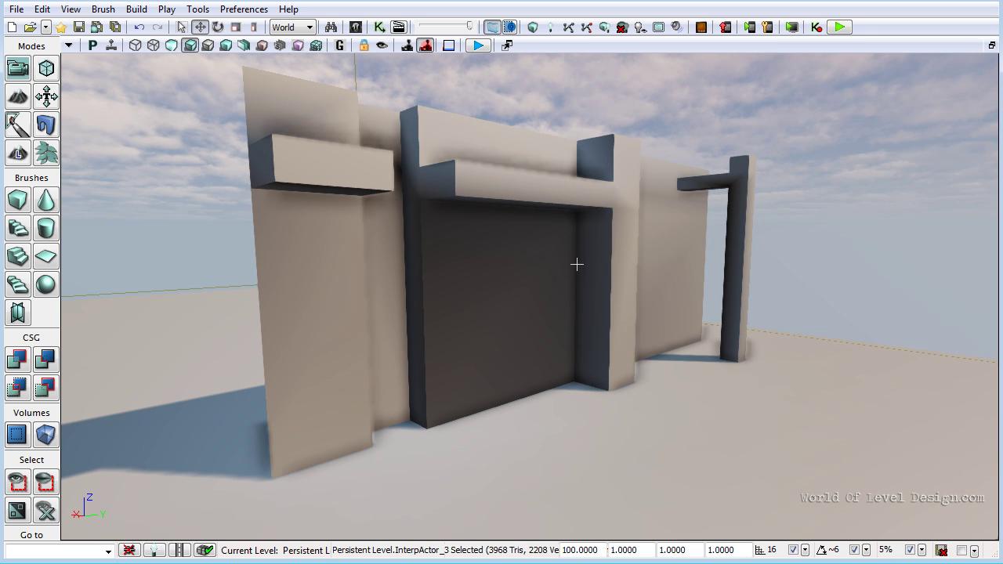
right_click_drag(576, 264, 585, 271)
scroll(585, 272, "down", 4)
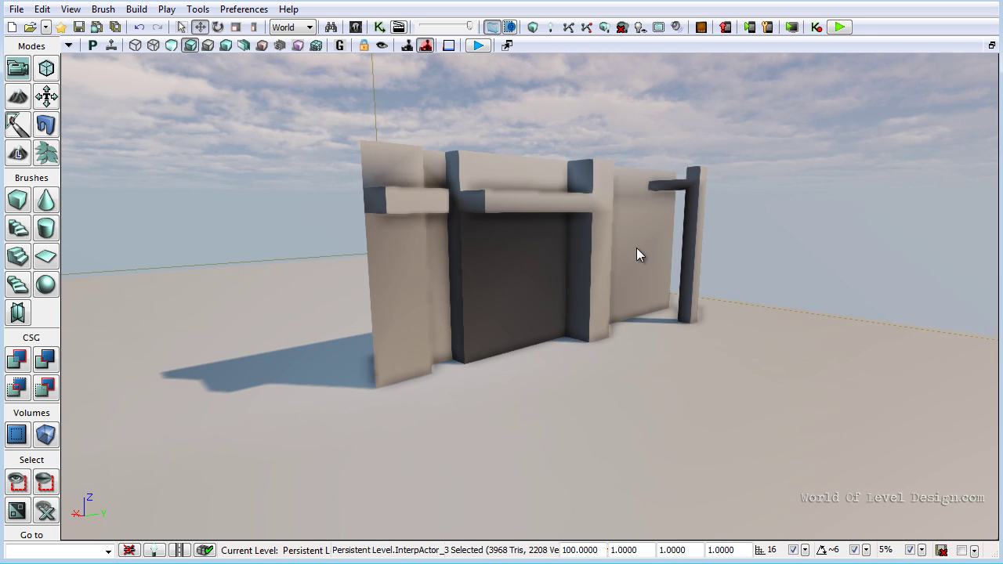
Place a fresh textured wall01 from the Content Browser at the baked wall's location, and deselect it to compare the shadows
left_click(355, 27)
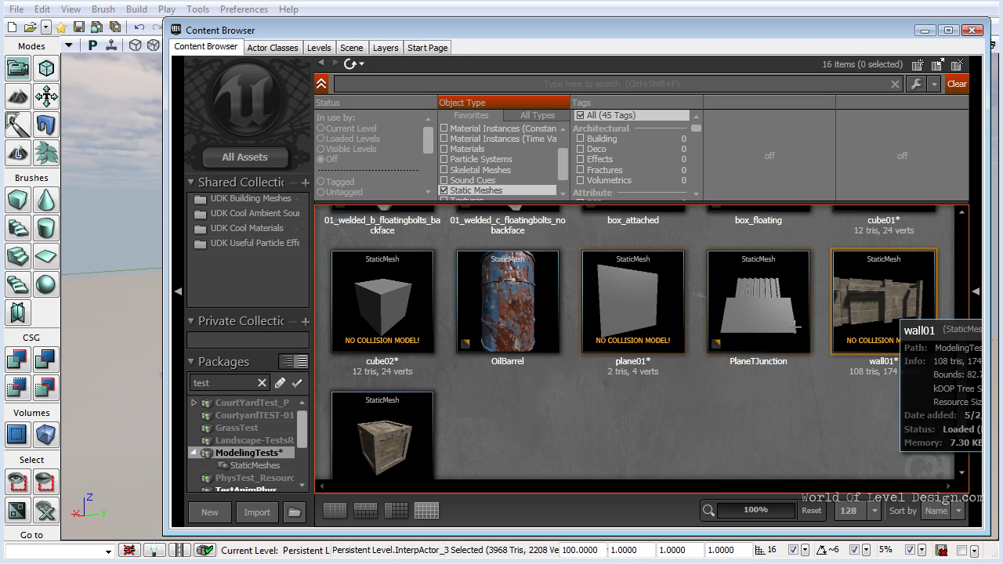
left_click(152, 427)
left_click(971, 29)
right_click_drag(409, 358, 320, 365)
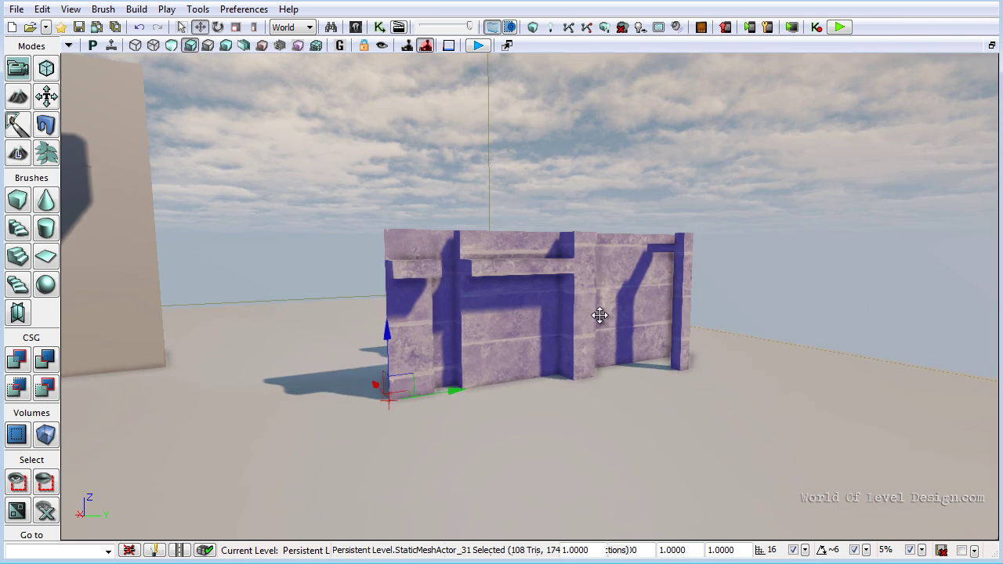
right_click_drag(600, 318, 533, 290)
left_click_drag(290, 423, 334, 411)
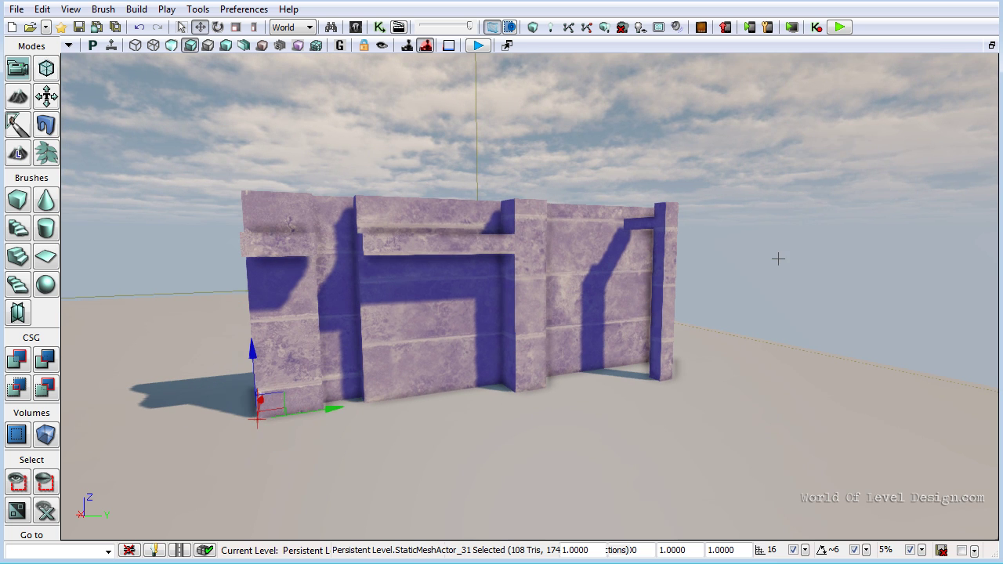
left_click(777, 258)
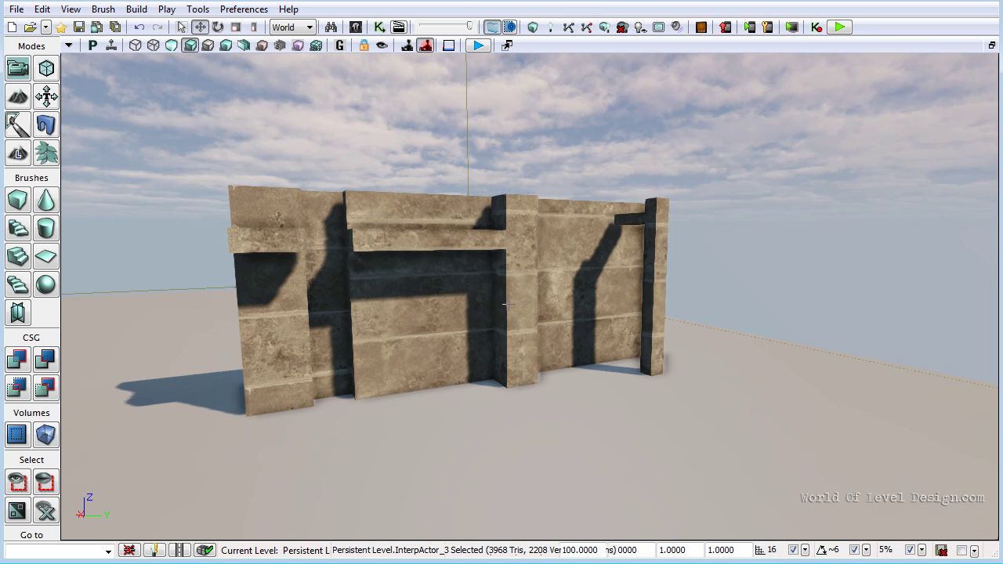
Return to the plain baked wall and inspect how its lightmap shading spreads across the faces
left_click(610, 260)
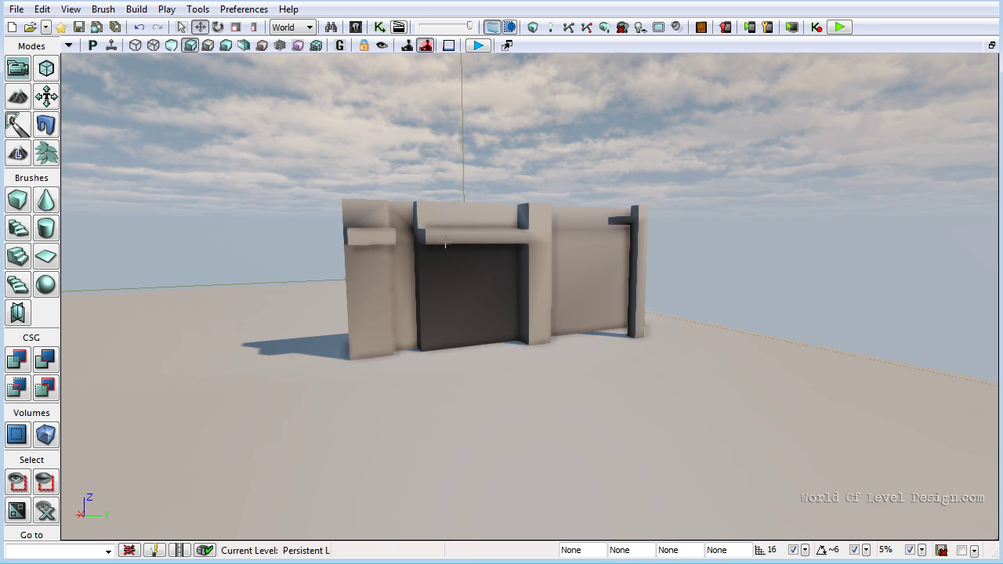
right_click_drag(445, 242, 494, 237)
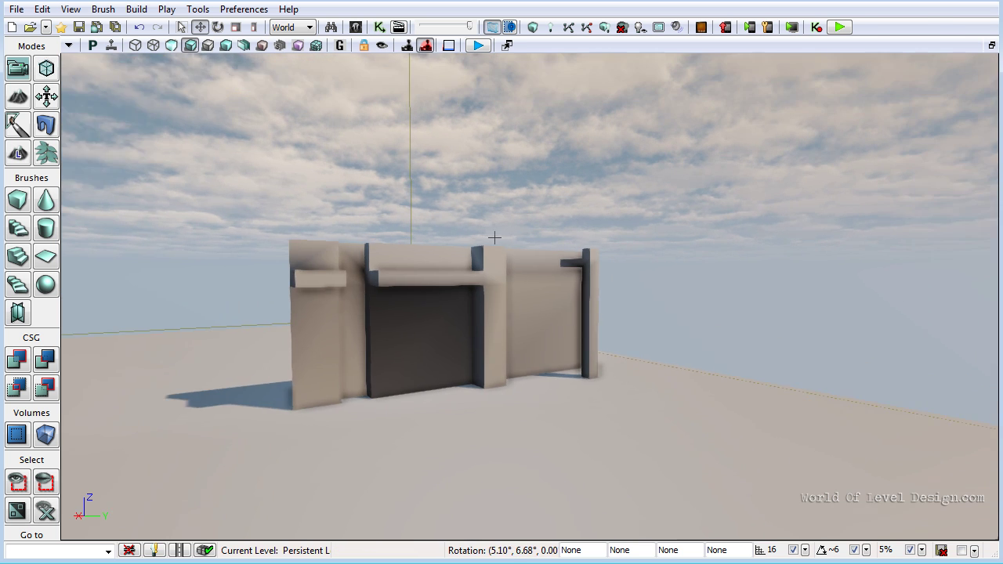
left_click_drag(494, 238, 463, 219)
middle_click_drag(430, 283, 325, 262)
right_click_drag(325, 262, 306, 255)
left_click_drag(346, 287, 423, 281)
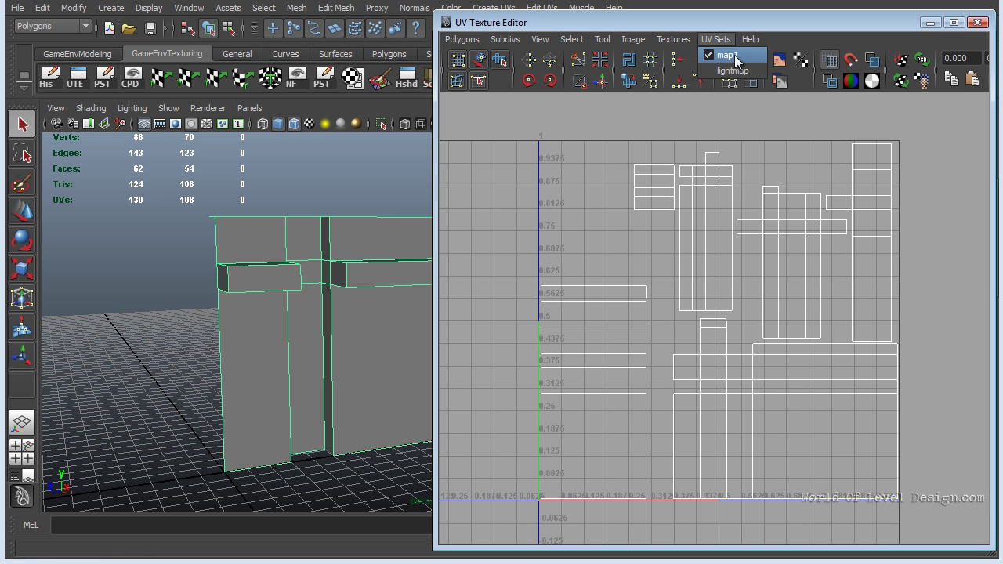
In Maya, switch the selected wall to its lightmap UV set and close the UV Texture Editor
left_click(715, 40)
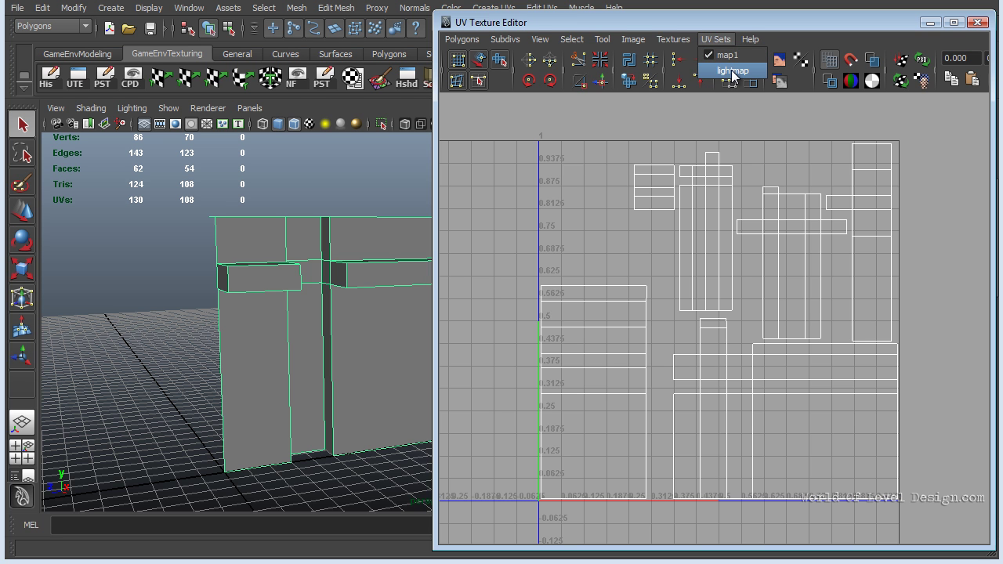
left_click(733, 70)
left_click(977, 22)
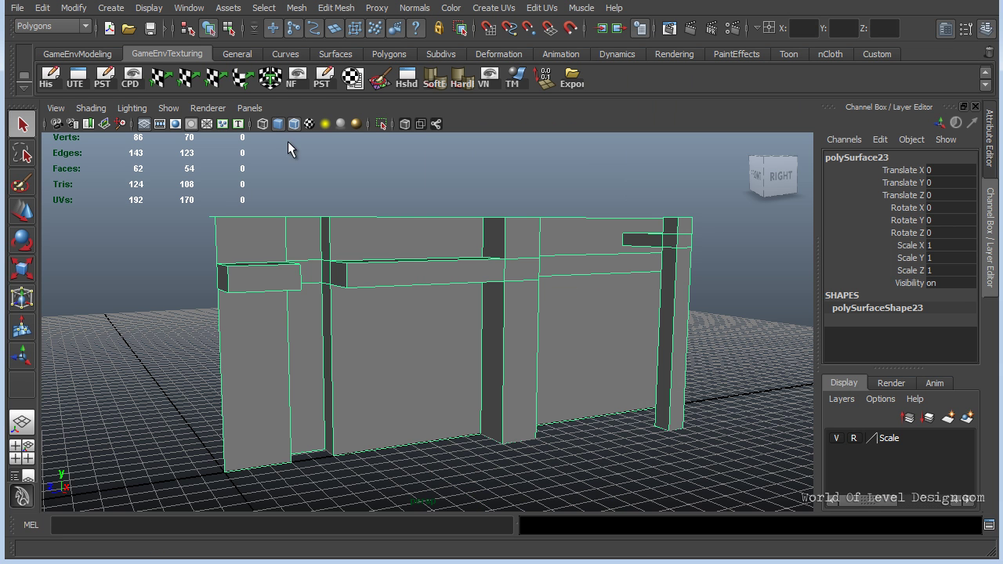
Export the selected wall as FBX, overwriting wall01.fbx
left_click(571, 79)
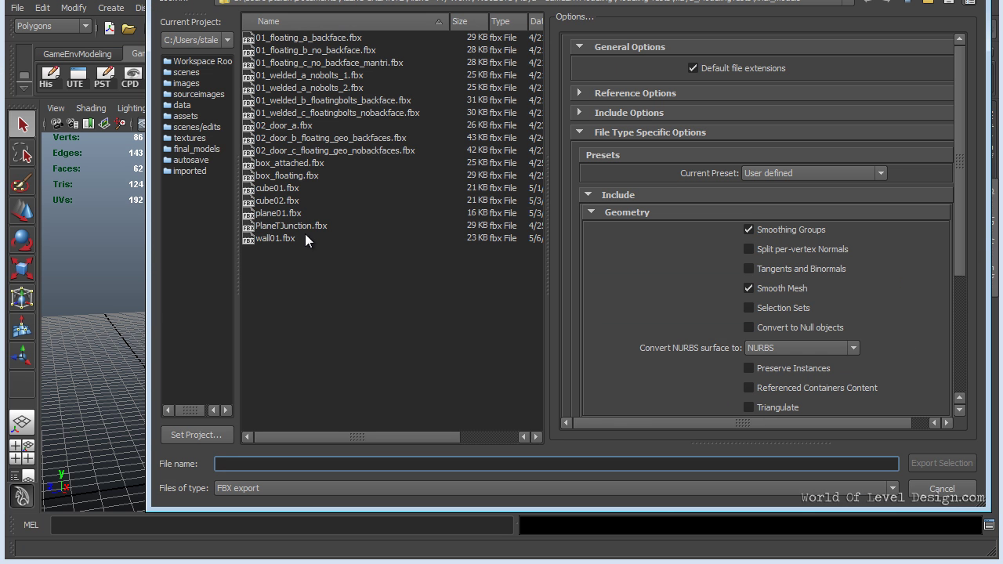
double_click(282, 238)
left_click(534, 260)
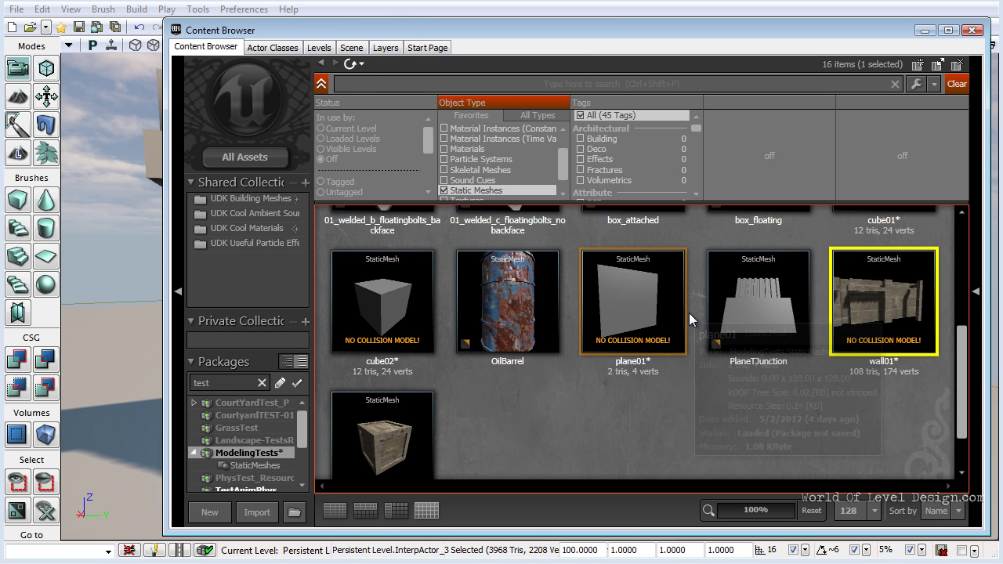
Back in UDK, reimport the wall01 static mesh and open it in the Static Mesh Editor
right_click(864, 278)
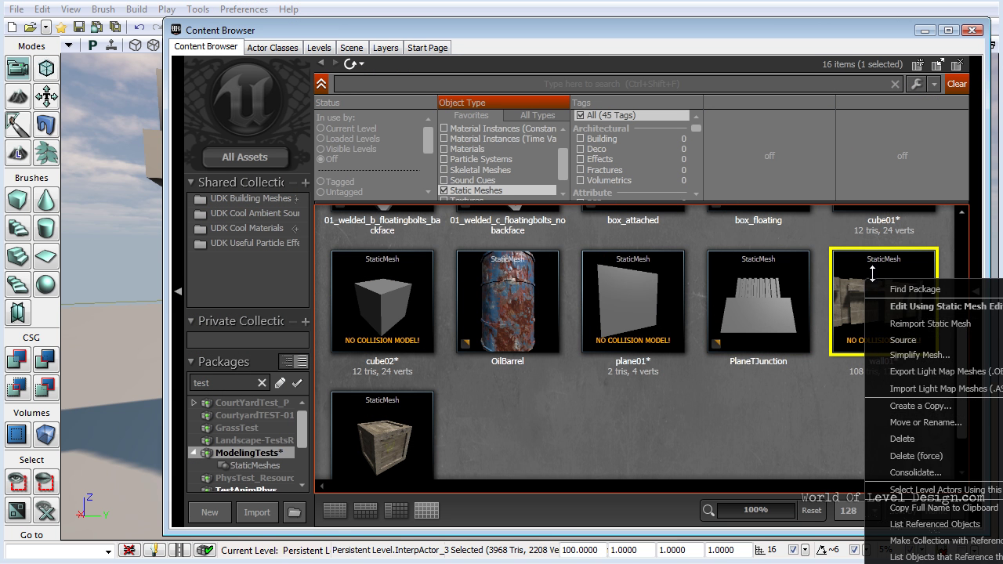
left_click(920, 327)
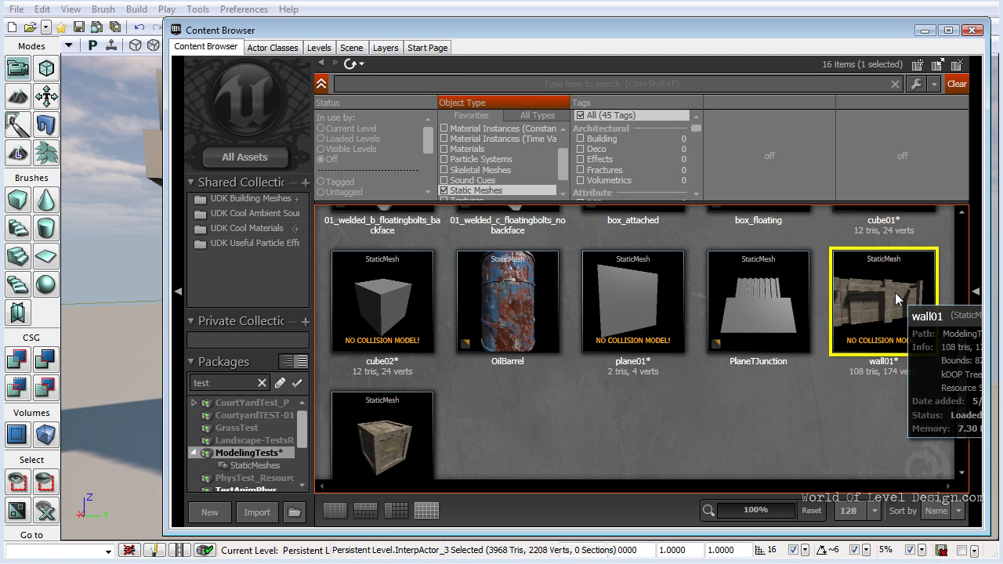
double_click(894, 292)
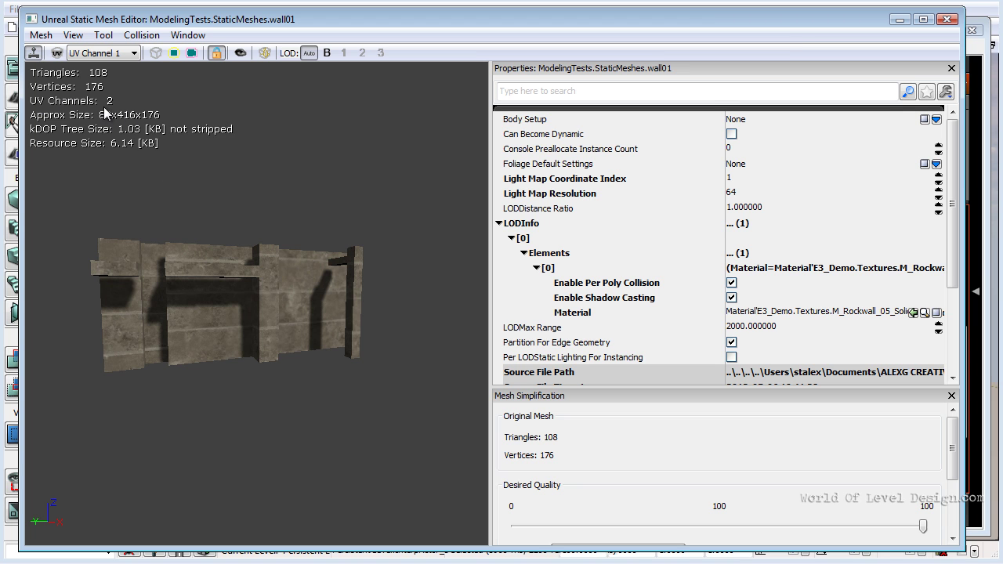
Show wall01's UV overlay, compare UV Channel 0 with UV Channel 1, and leave UV Channel 1 displayed
left_click(56, 52)
left_click(111, 53)
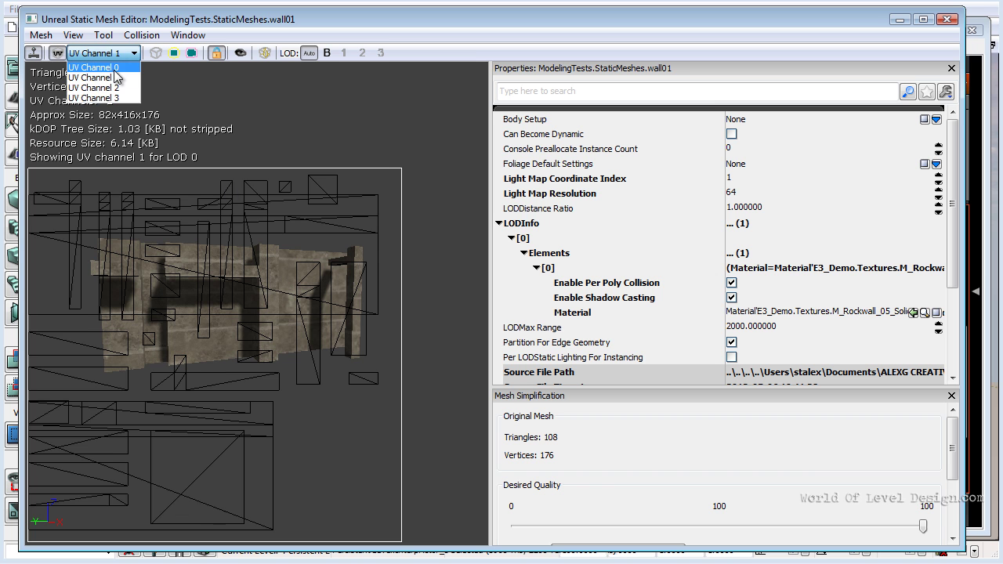
left_click(116, 71)
left_click_drag(295, 396, 348, 294)
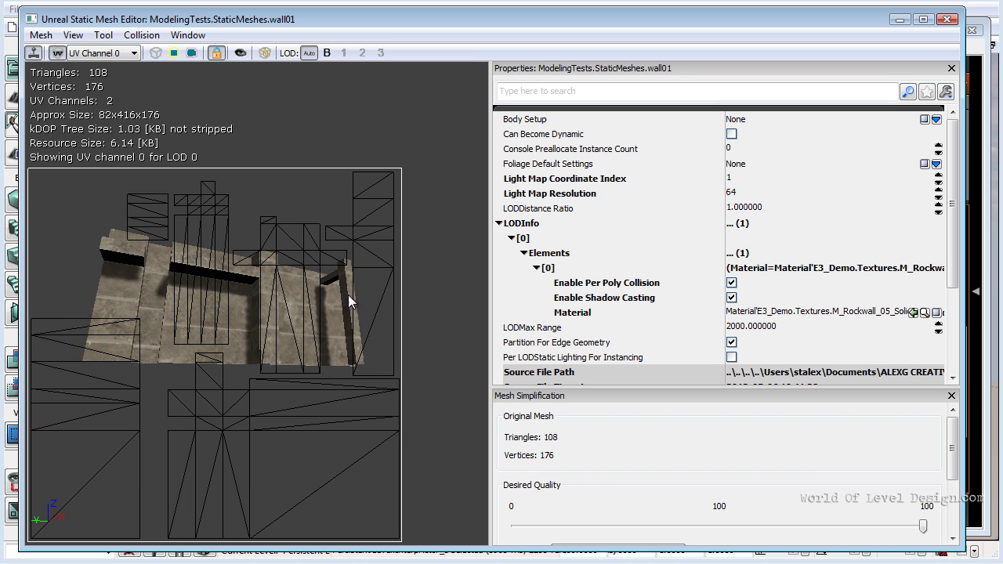
left_click(105, 53)
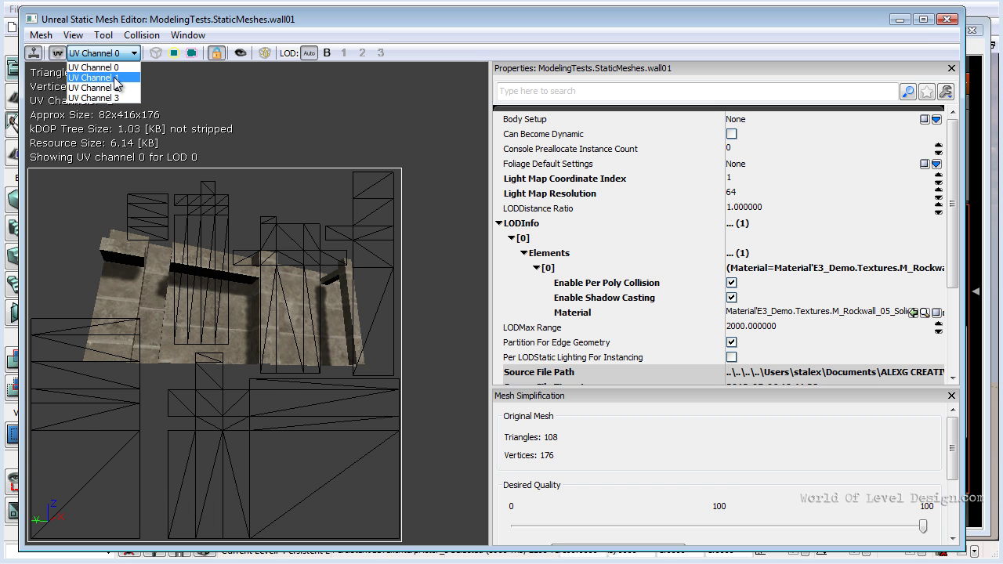
left_click(116, 79)
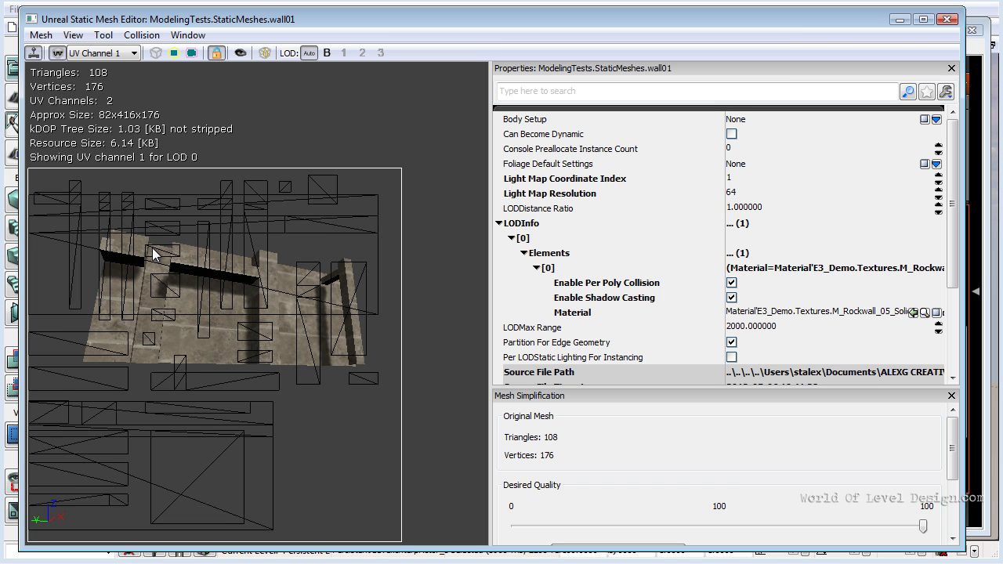
left_click_drag(195, 301, 109, 244)
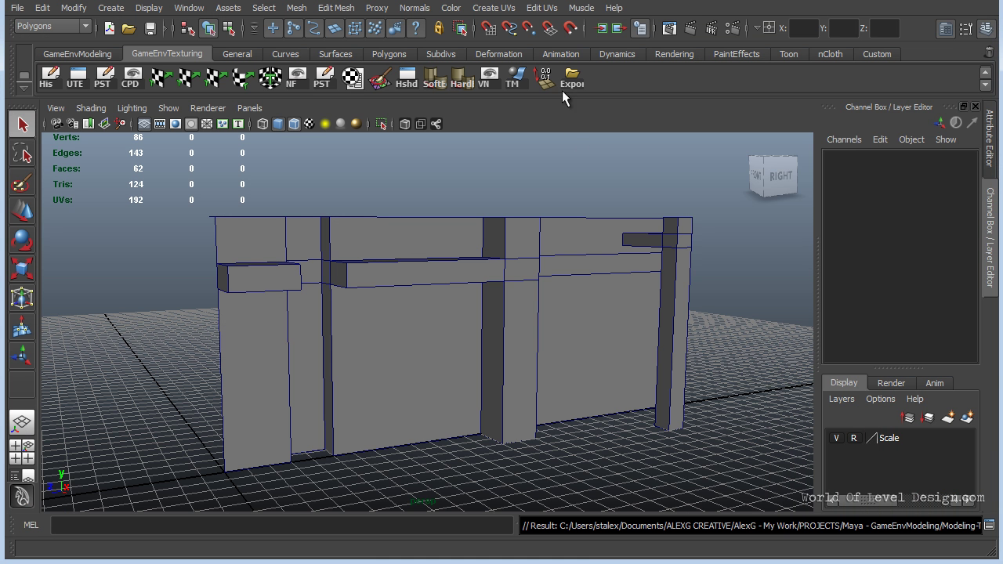
In Maya, select the wall and view its lightmap UV layout for comparison, and return to UDK's wall01 mesh editor
left_click(569, 235)
left_click(76, 79)
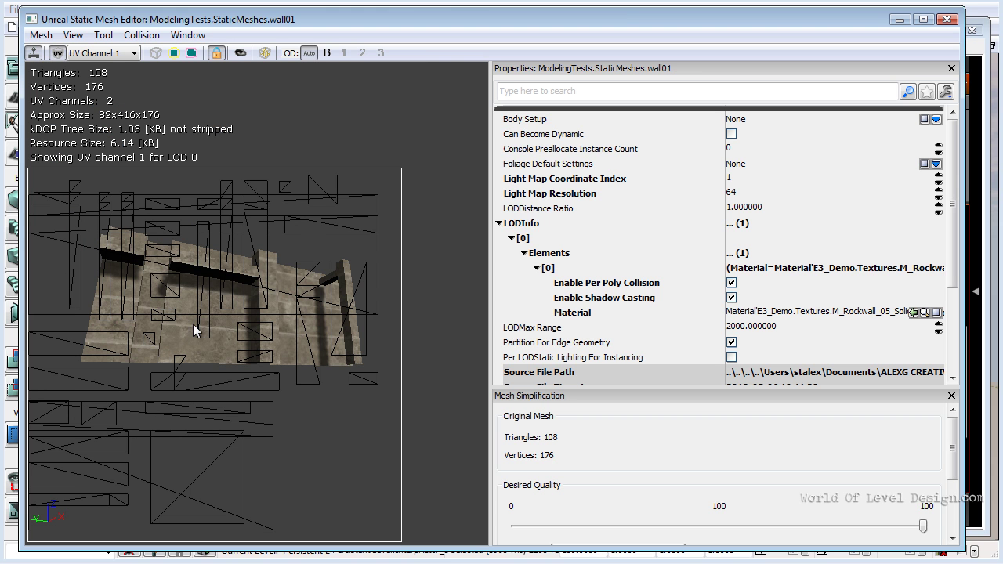
mouse_move(194, 324)
left_mouse_down()
mouse_move(229, 305)
mouse_move(207, 311)
left_mouse_up()
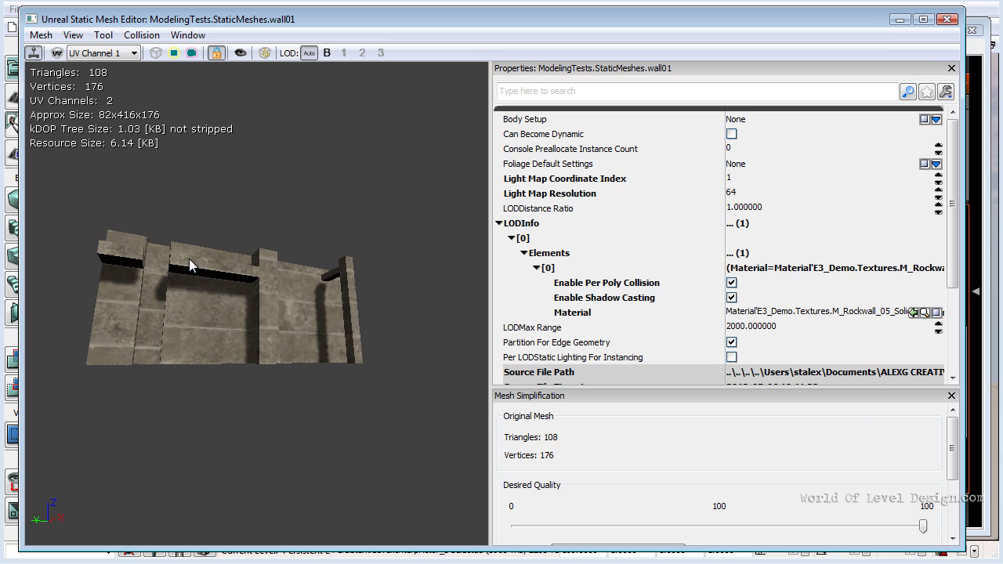
Compare wall01's Light Map Coordinate Index with the UV Channel 1 overlay, hide the overlay, and close the Static Mesh Editor
left_click_drag(189, 258, 158, 149)
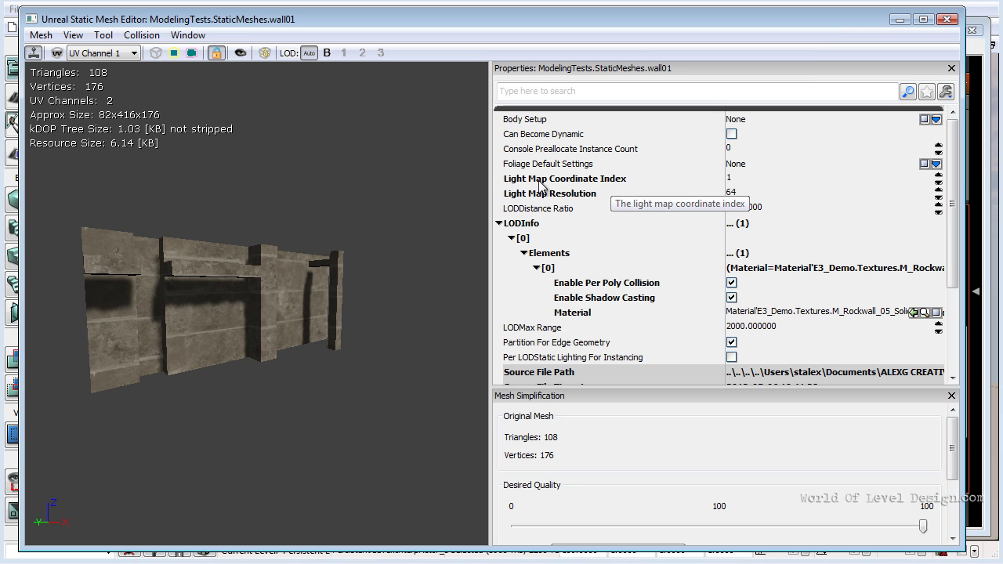
left_click(738, 179)
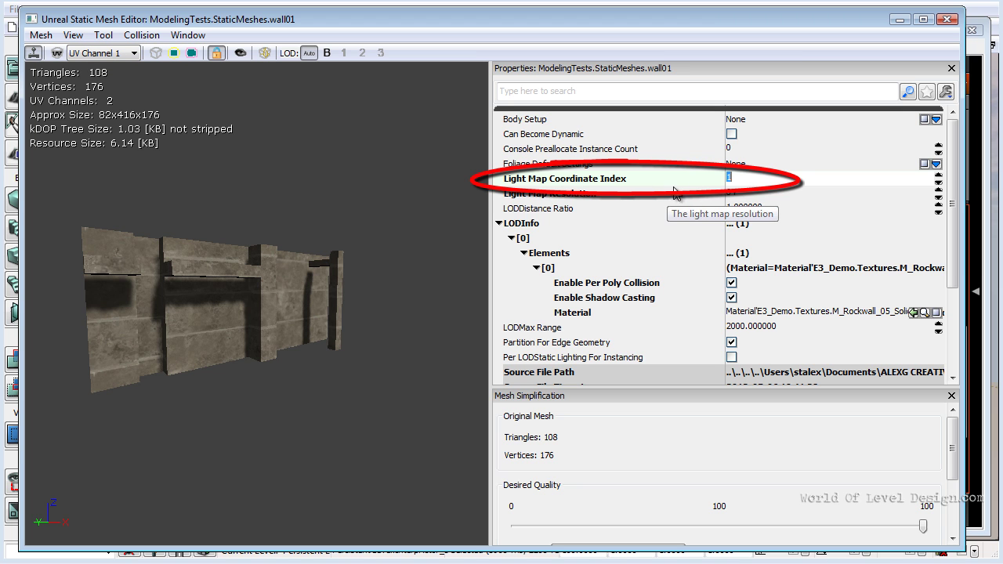
left_click(121, 54)
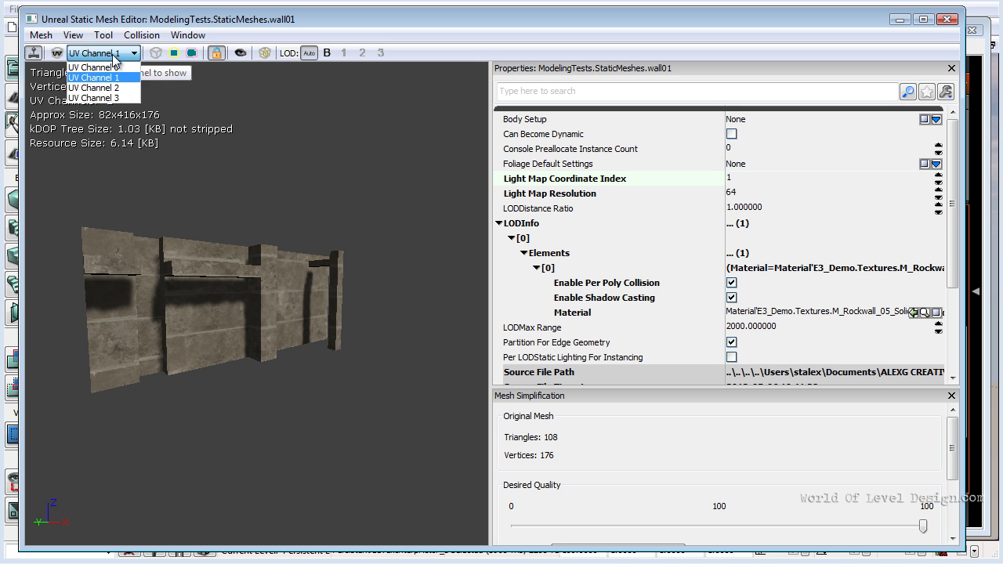
left_click(94, 78)
left_click(57, 53)
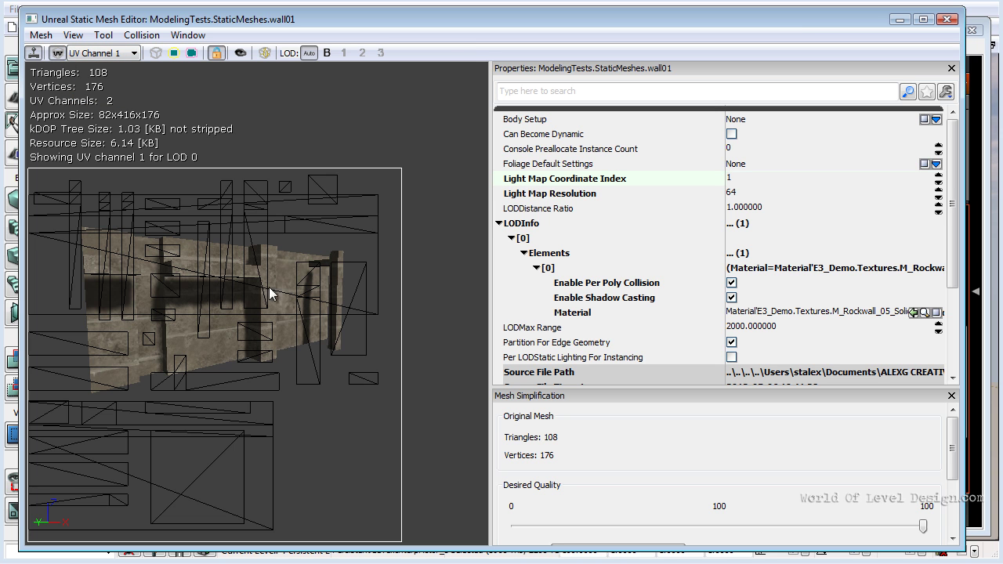
left_click(61, 51)
left_click(744, 182)
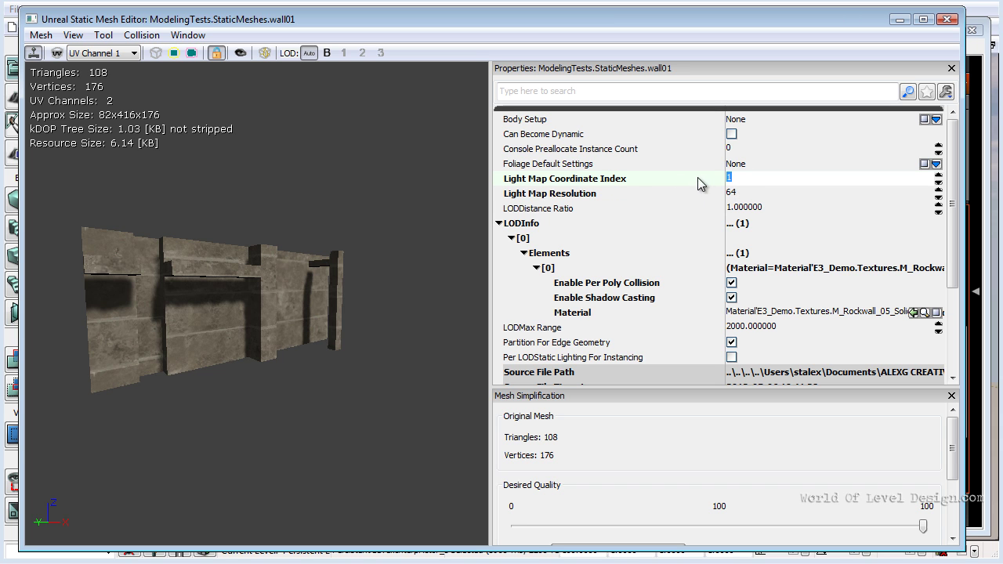
left_click(954, 14)
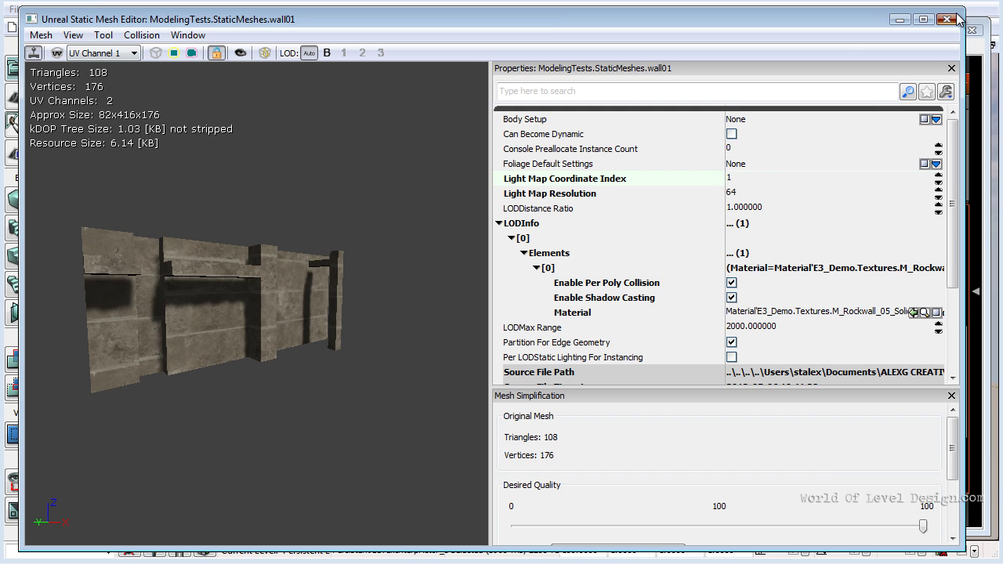
left_click(948, 18)
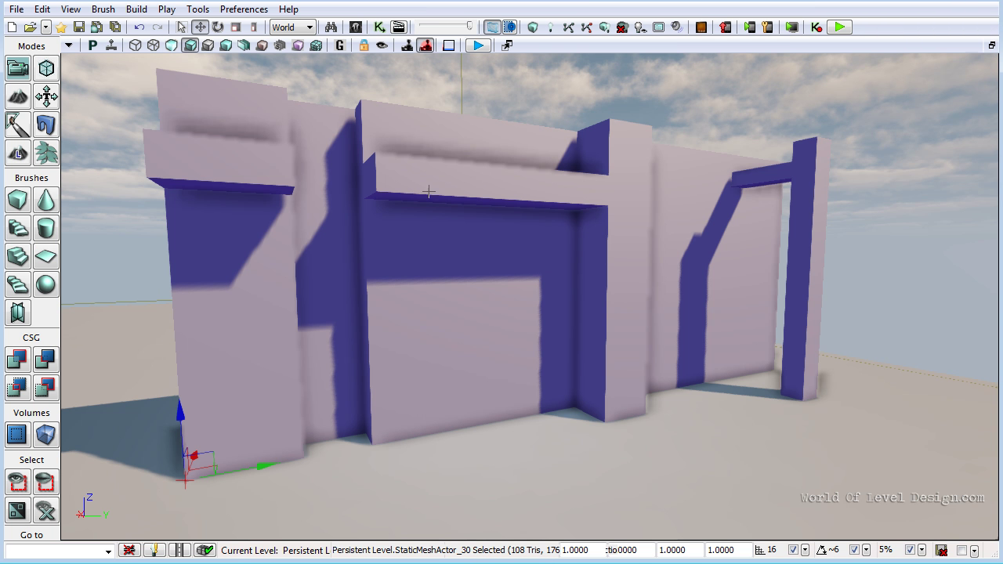
Build the level lighting at Preview quality with Lightmass, dismiss the build results, and deselect the wall
left_click(552, 26)
left_click(408, 479)
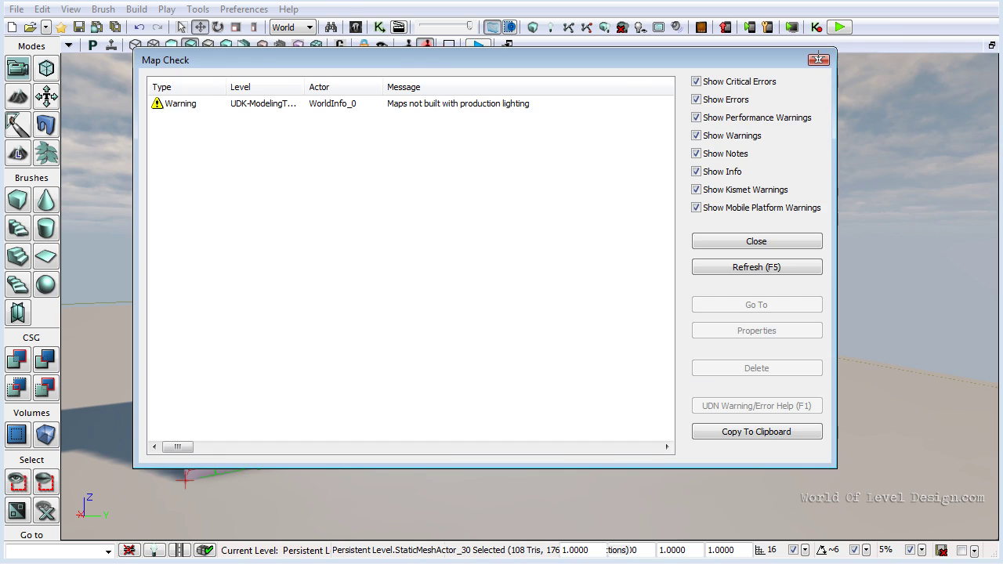
left_click(817, 59)
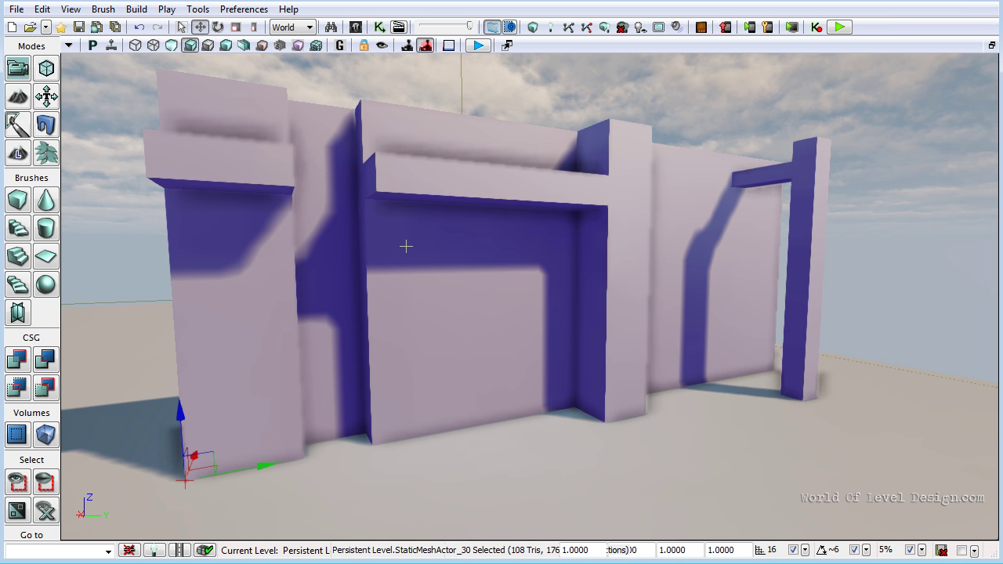
right_click(530, 250)
left_click(482, 225)
key("shift+n")
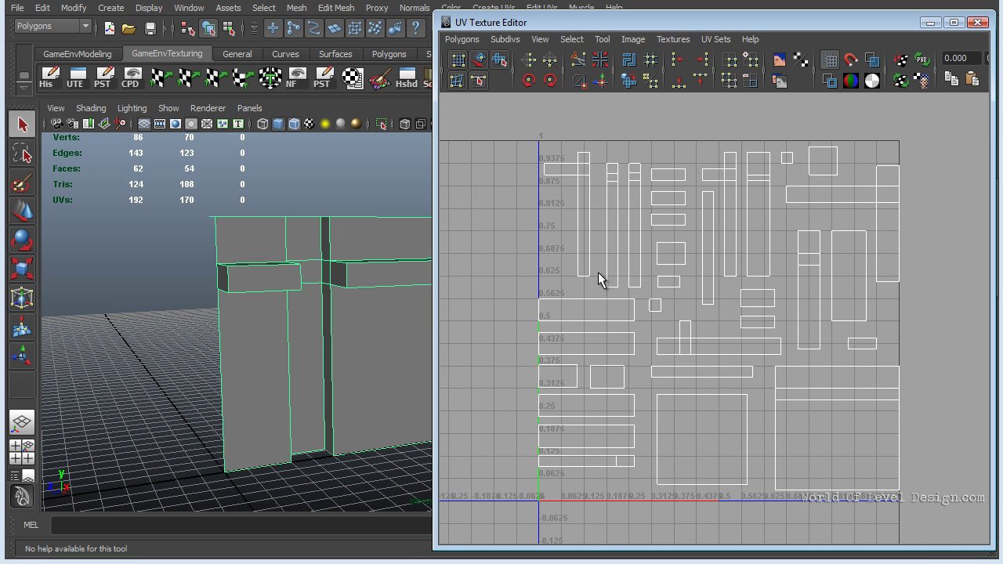
Switch to Maya, delete the wall's current lightmap UV set, check the remaining UV sets, and close the UV Texture Editor
left_click(461, 40)
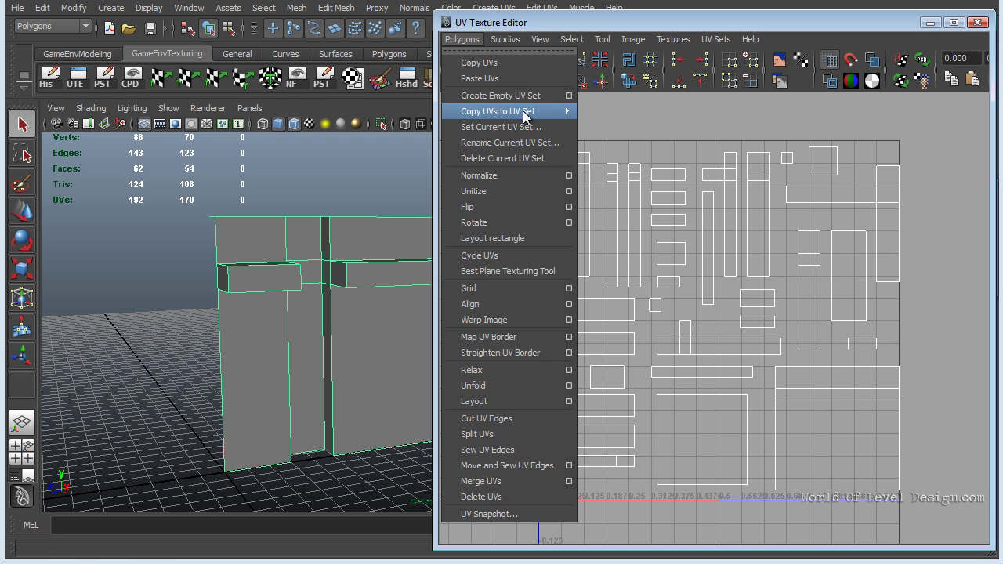
left_click(546, 158)
left_click(716, 39)
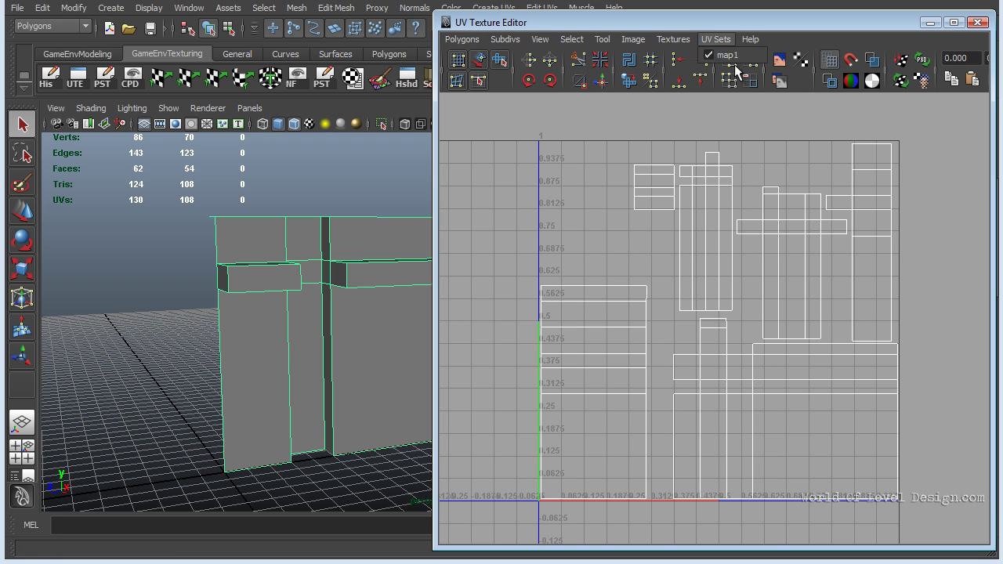
left_click(991, 30)
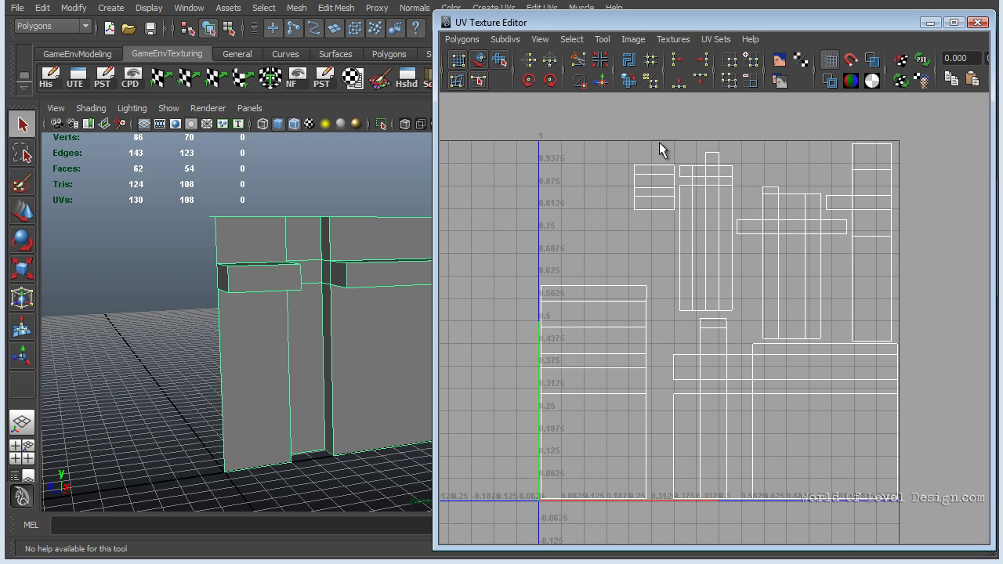
left_click(978, 24)
Export the wall without its lightmap UVs as FBX, replacing the existing wall01.fbx
key("w")
left_click(572, 77)
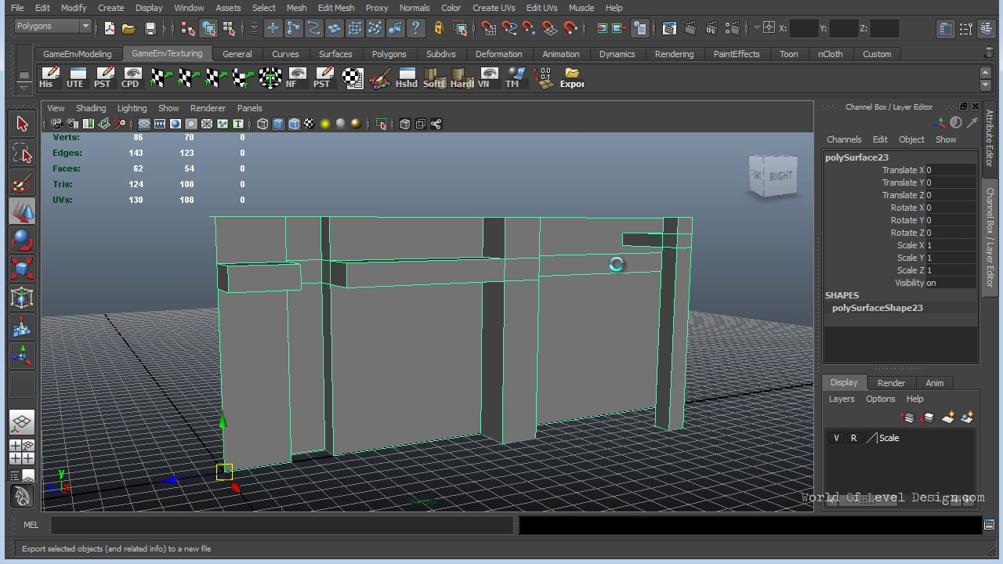
double_click(271, 237)
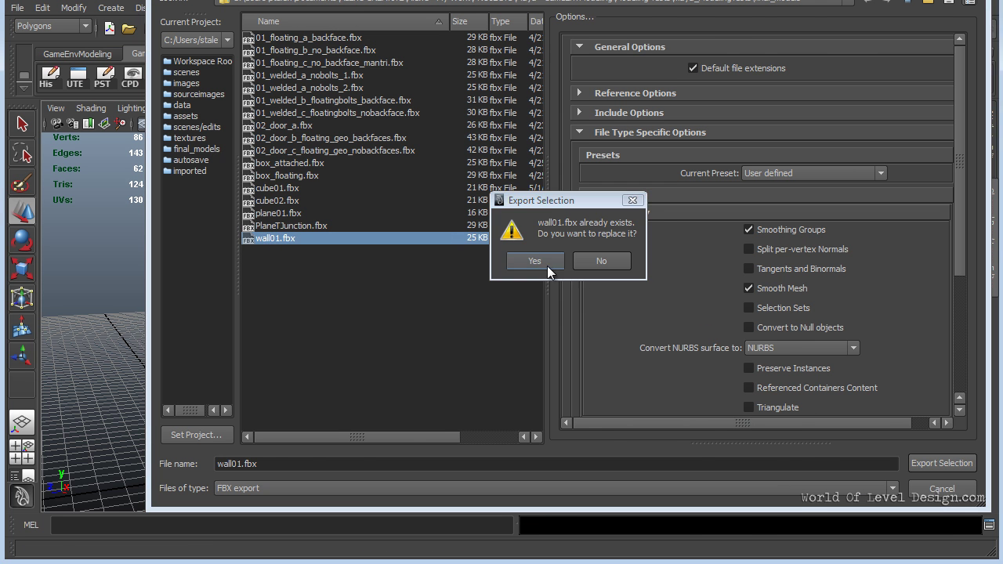
left_click(521, 266)
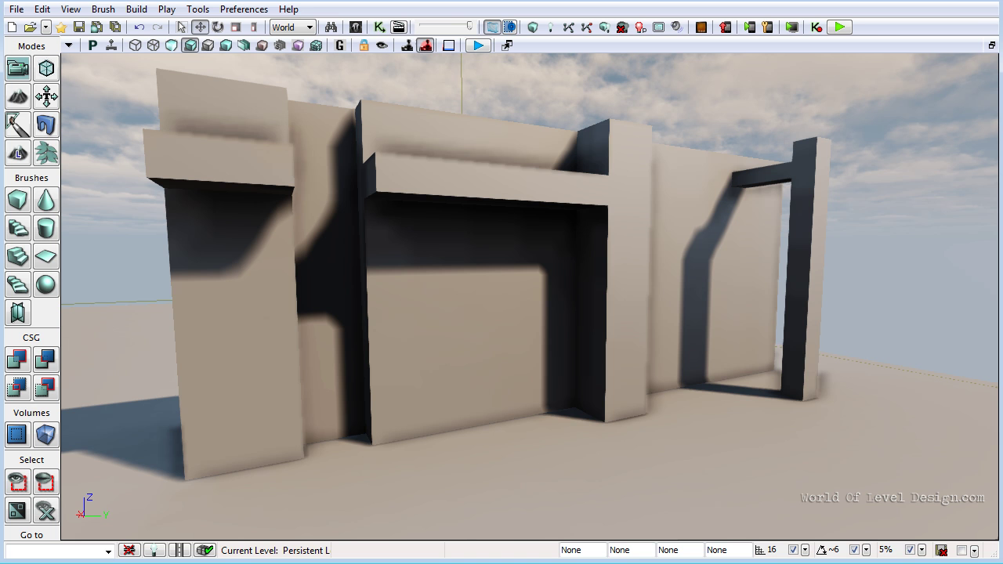
Return to UDK, reimport the wall01 static mesh, check it in the Static Mesh Editor, and close the editor and Content Browser
left_click(354, 28)
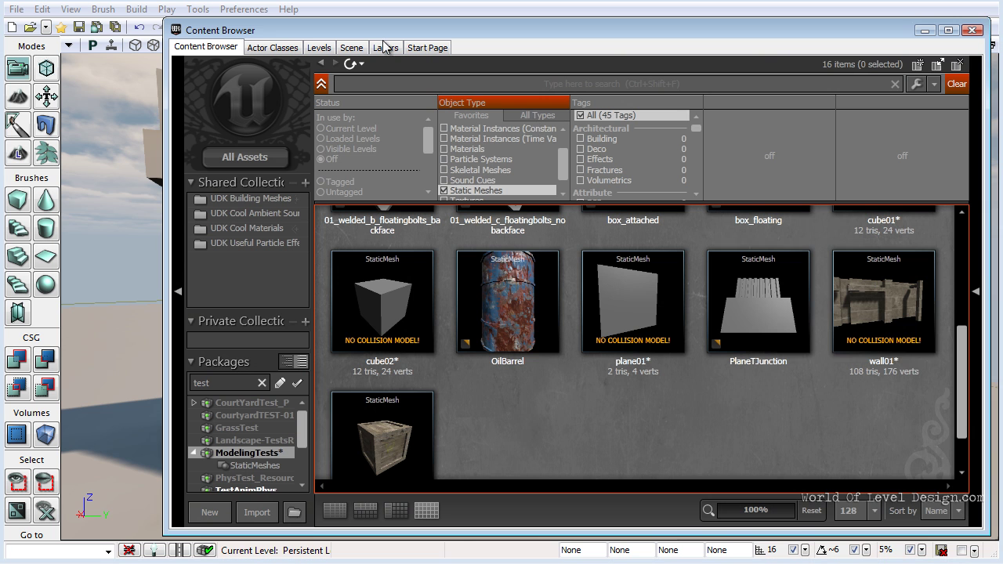
right_click(886, 303)
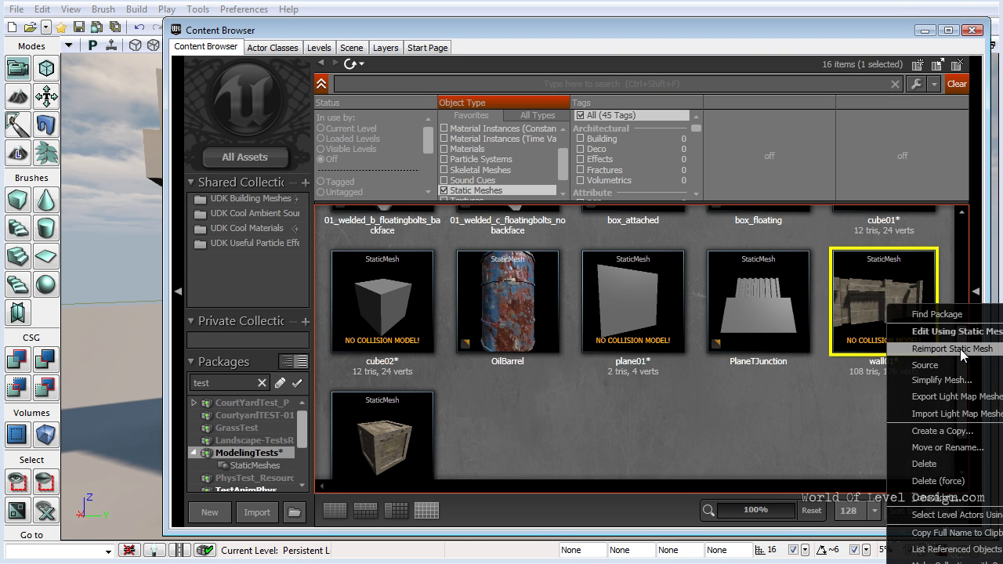
left_click(949, 349)
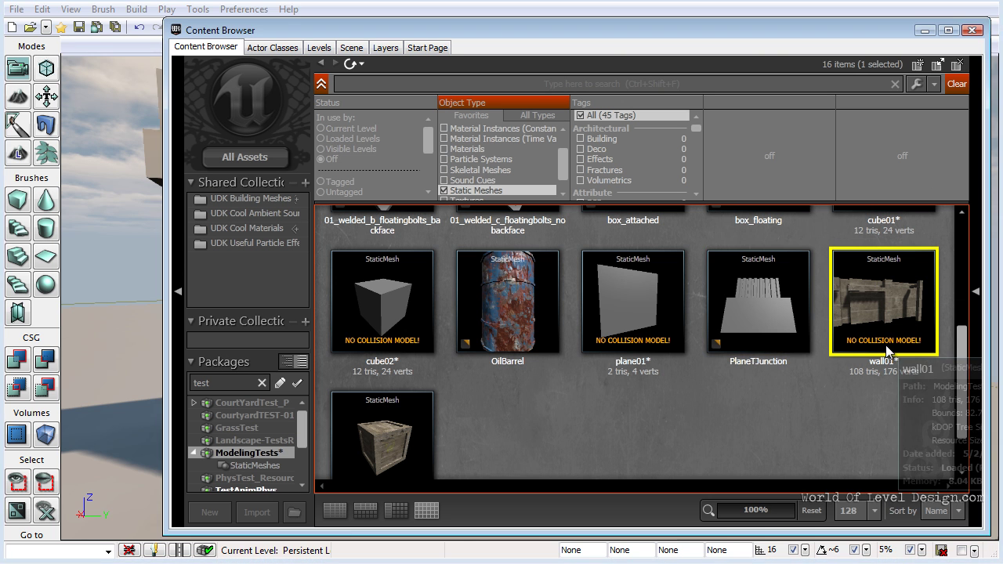
double_click(893, 344)
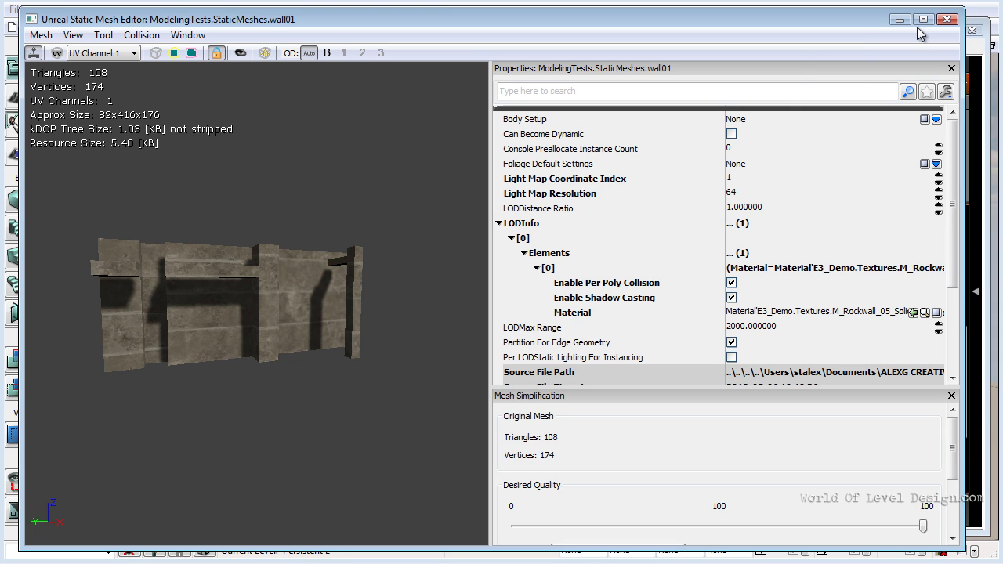
left_click(947, 19)
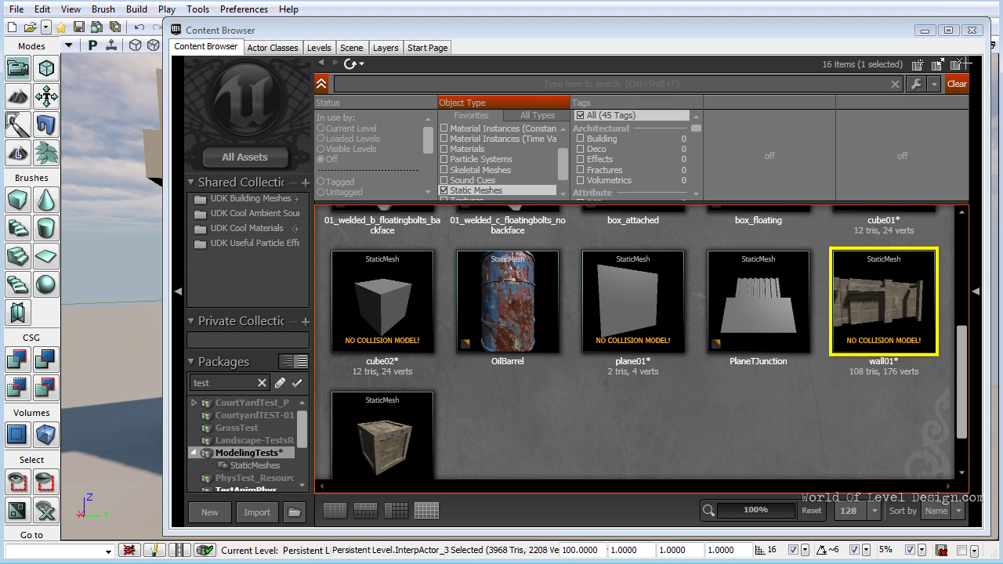
left_click(973, 30)
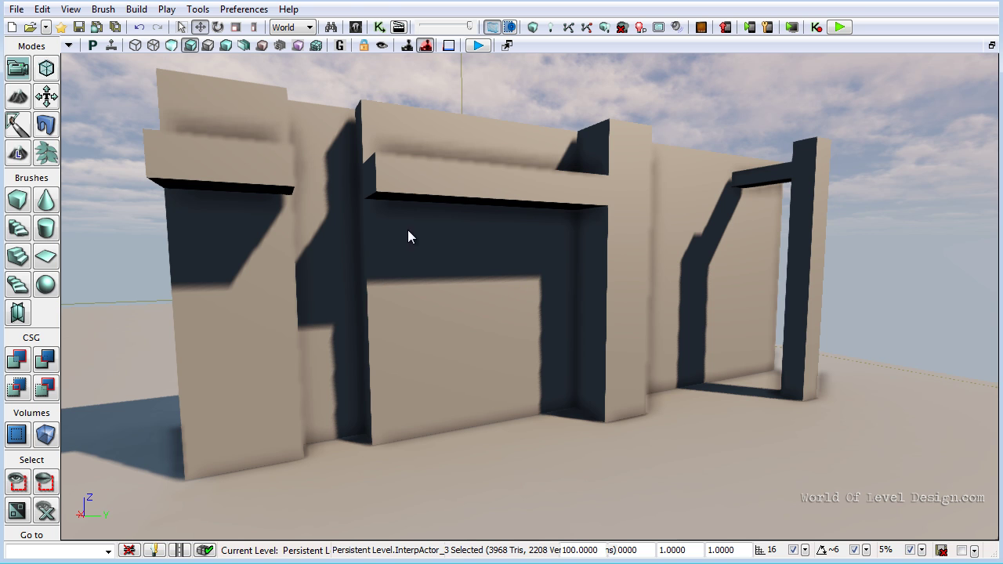
Rebuild the level lighting with Lightmass for the reimported wall, and close the Map Check and Lighting Results
left_click(553, 28)
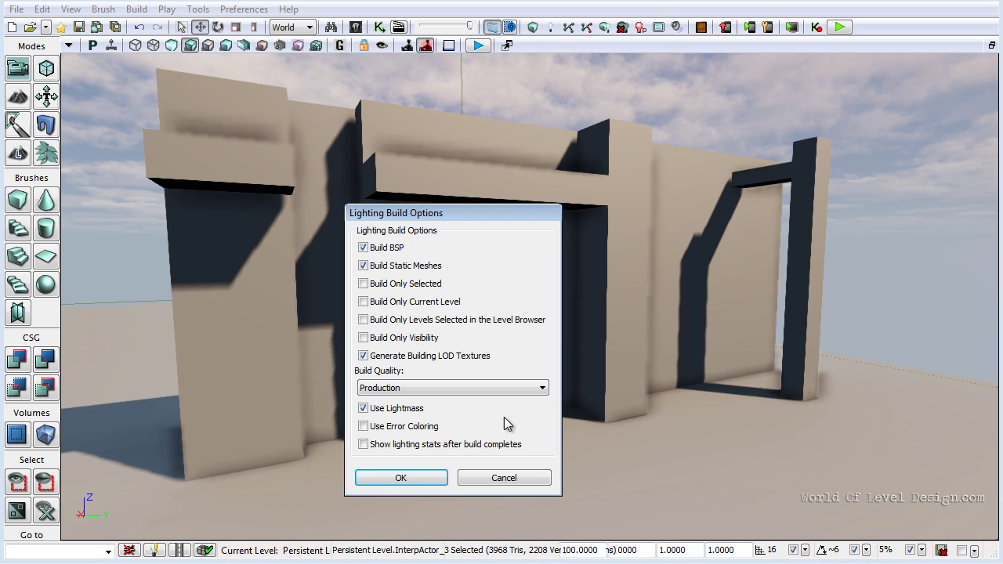
left_click(436, 480)
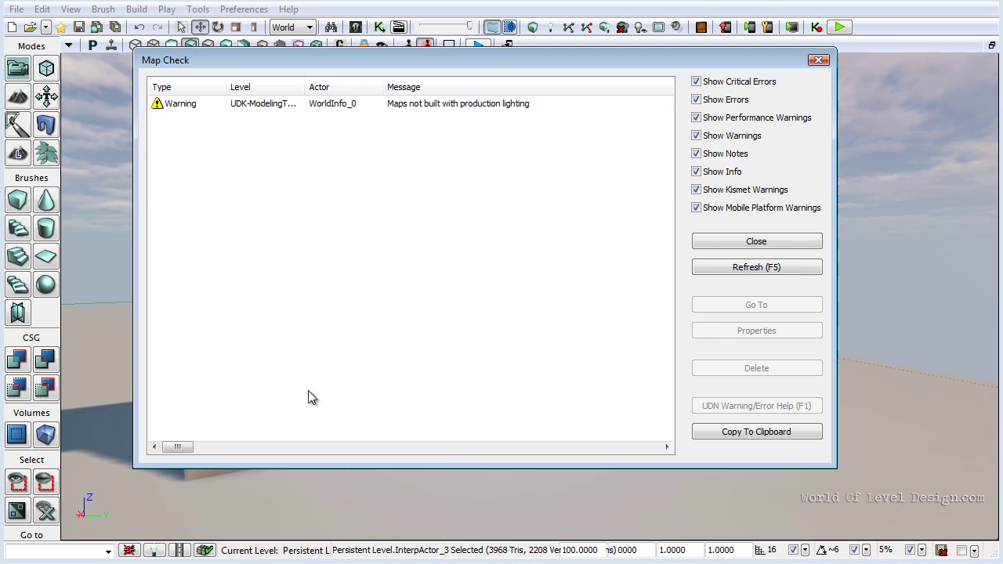
left_click(817, 61)
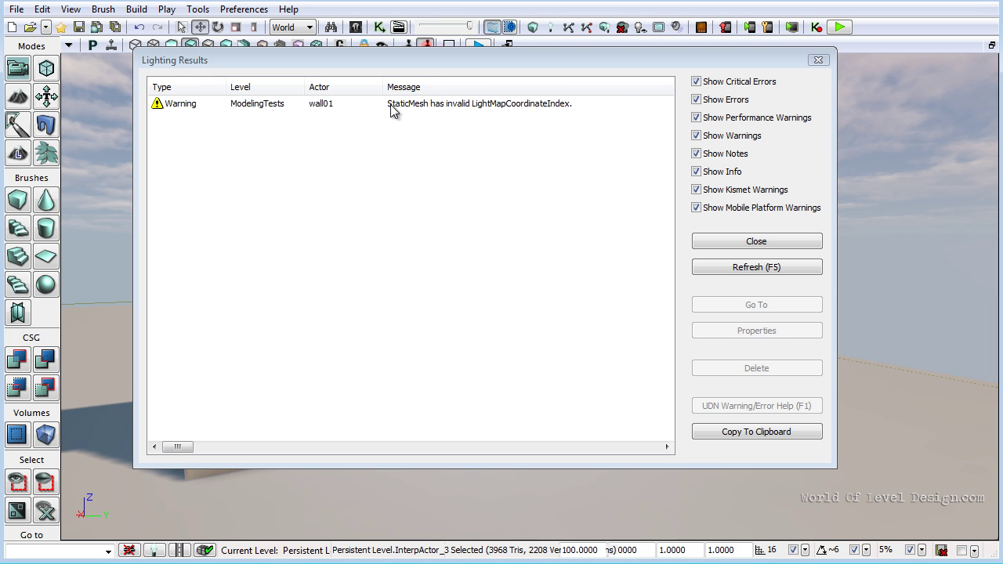
left_click(819, 63)
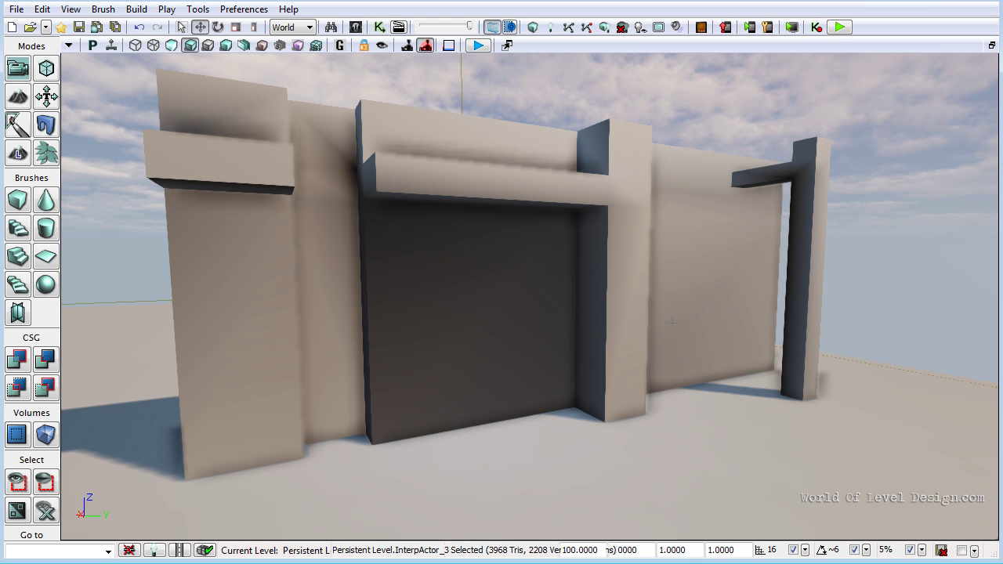
Open wall01 in the Static Mesh Editor and generate new unique UVs for LOD 0 into channel 1 with maximum stretching 0.5
left_click(357, 28)
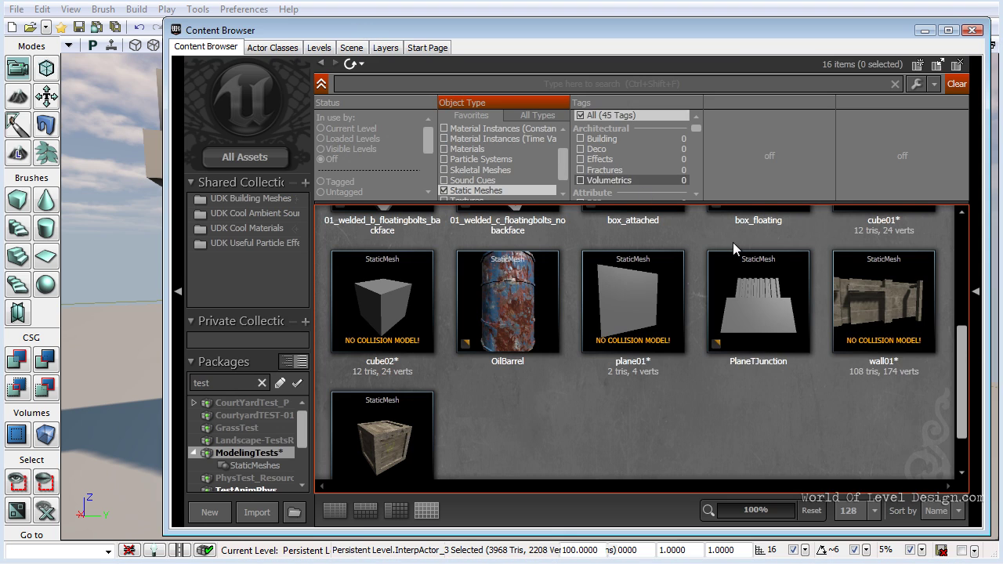
double_click(896, 301)
left_click_drag(324, 218, 111, 223)
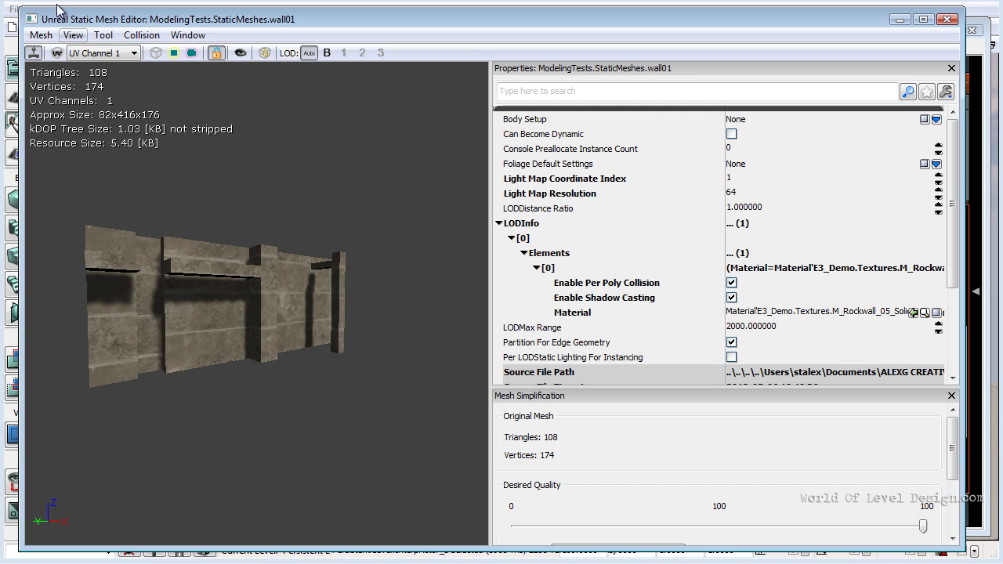
left_click(41, 35)
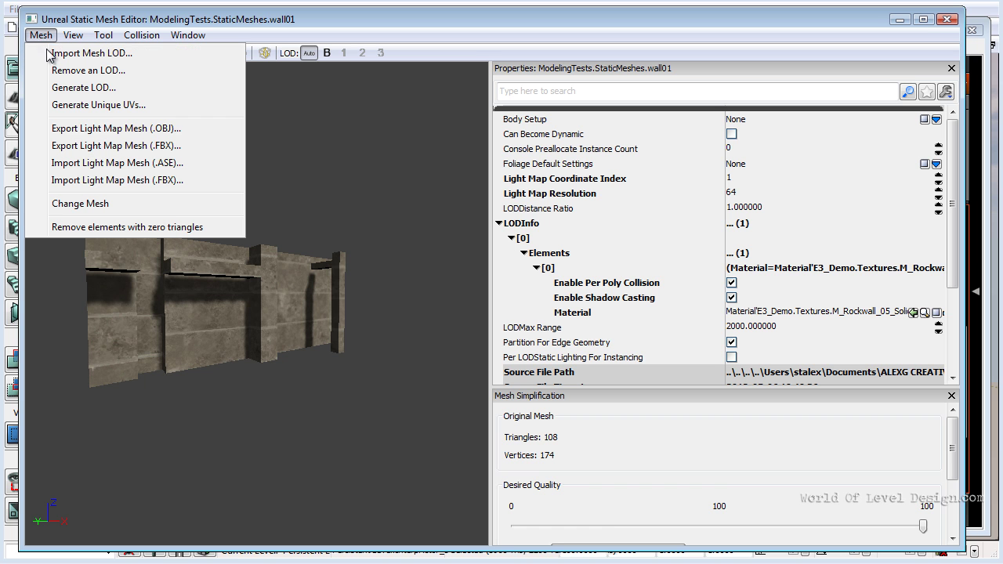
left_click(135, 110)
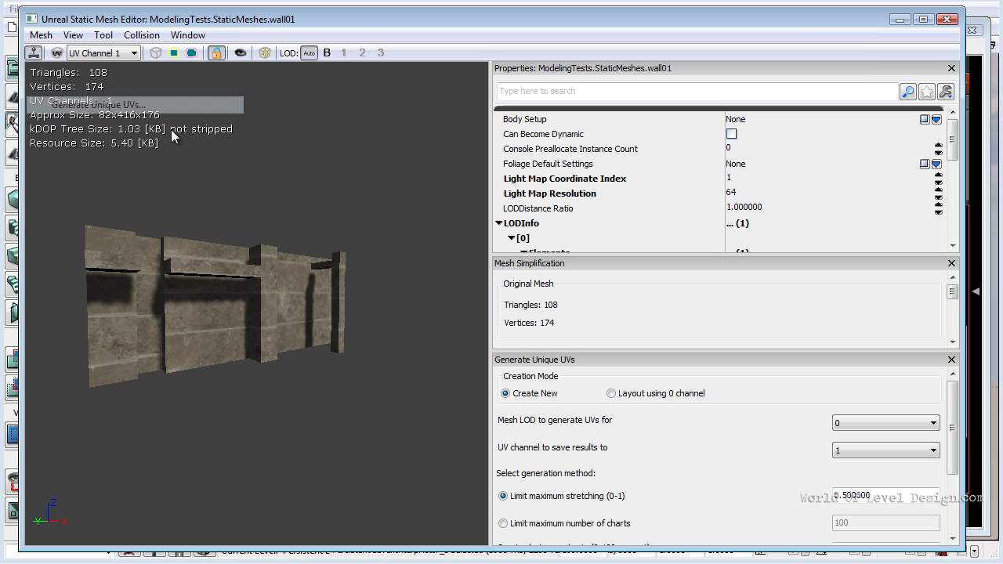
mouse_move(953, 394)
left_mouse_down()
mouse_move(958, 414)
mouse_move(959, 397)
left_mouse_up()
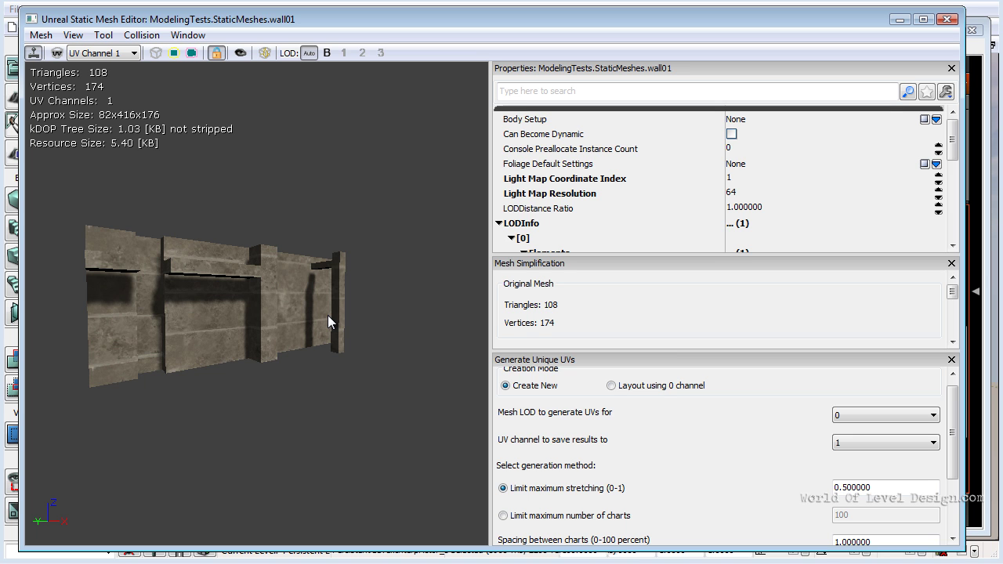
left_click_drag(952, 423, 786, 501)
left_click(742, 521)
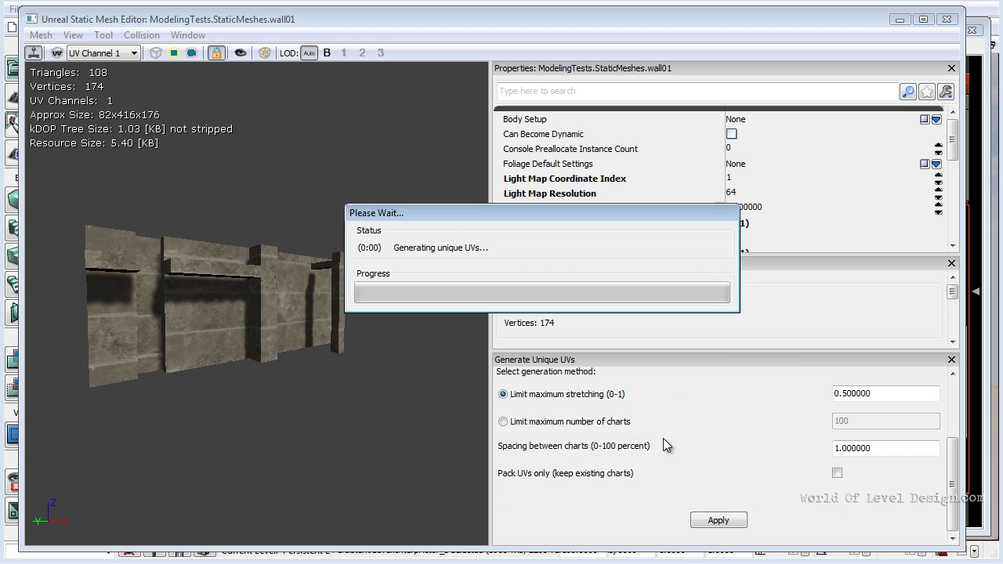
Show wall01's UV overlay and compare the generated UV Channel 1 with UV Channel 0
left_click(57, 54)
left_click_drag(239, 324, 106, 258)
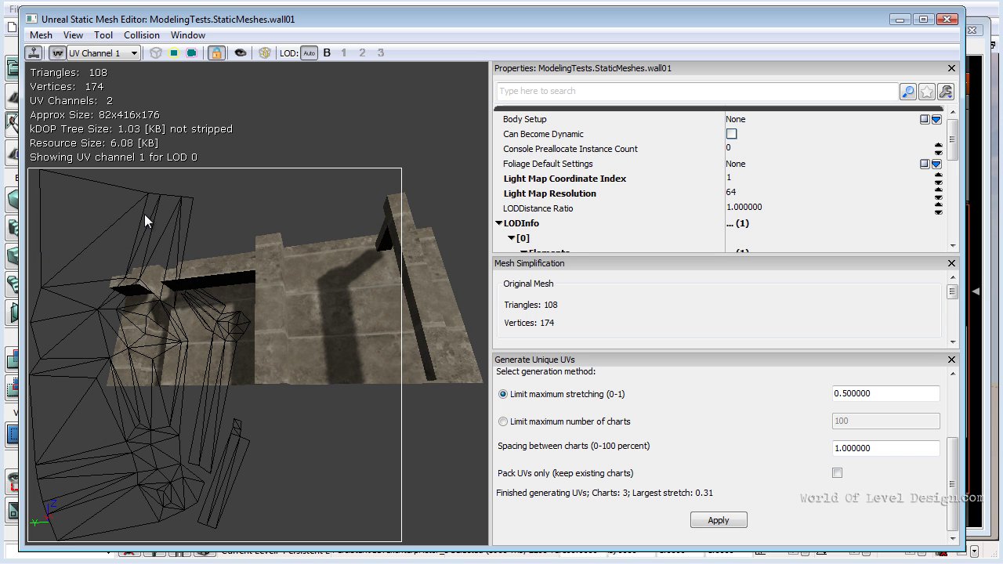
left_click(102, 53)
left_click(99, 64)
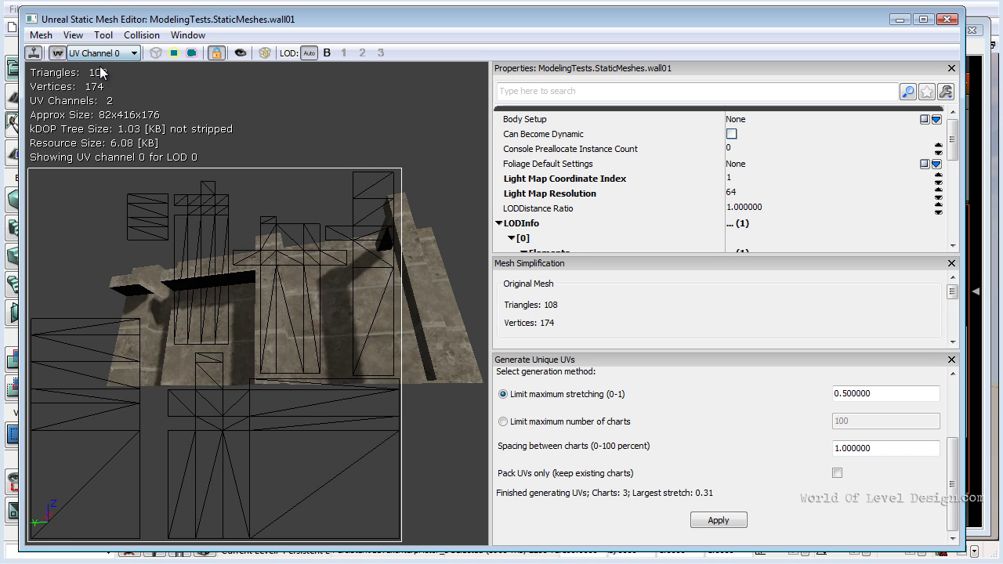
left_click_drag(230, 289, 290, 345)
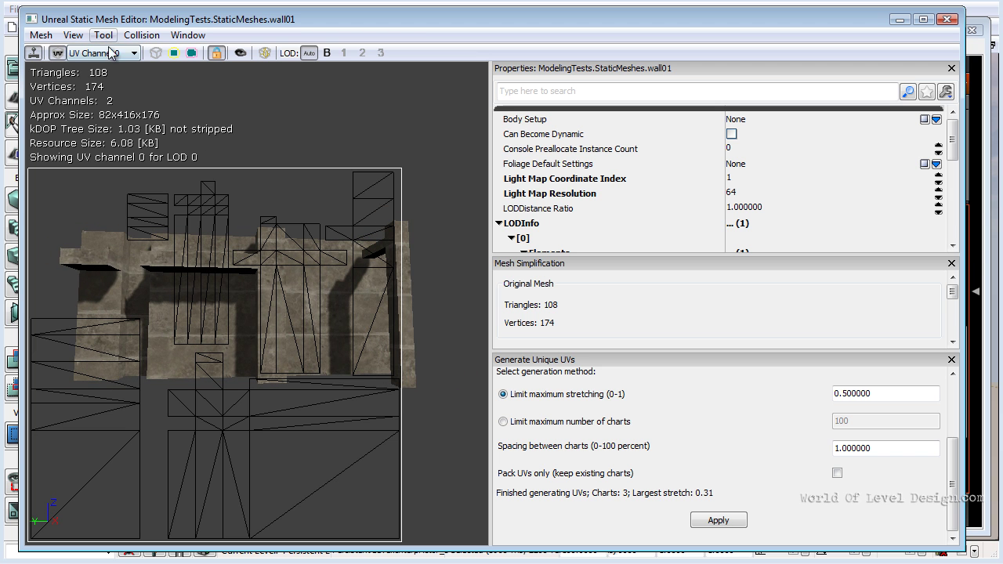
Close wall01's Static Mesh Editor and rebuild the level lighting at Preview quality with Lightmass for BSP and static meshes
left_click(101, 53)
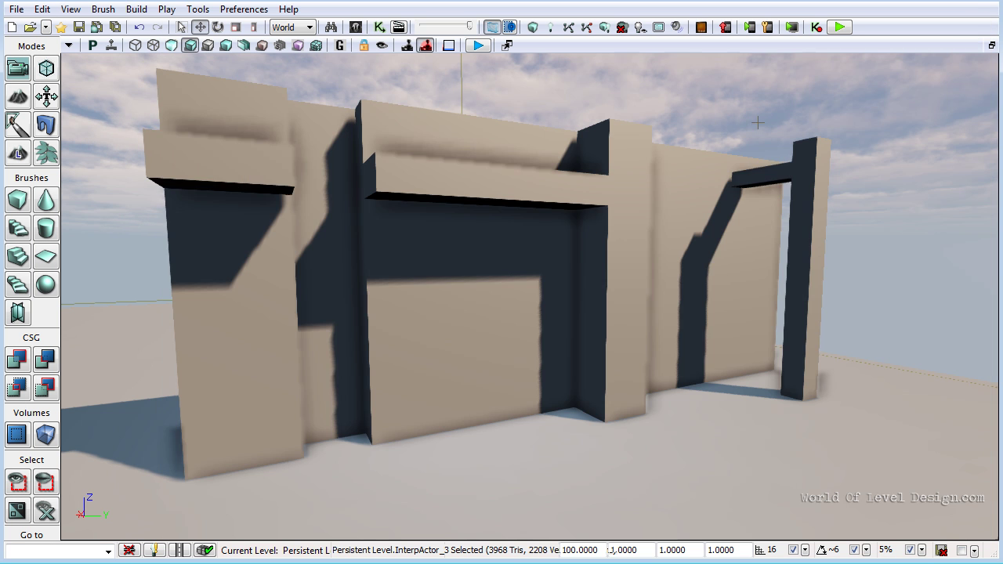
left_click(557, 29)
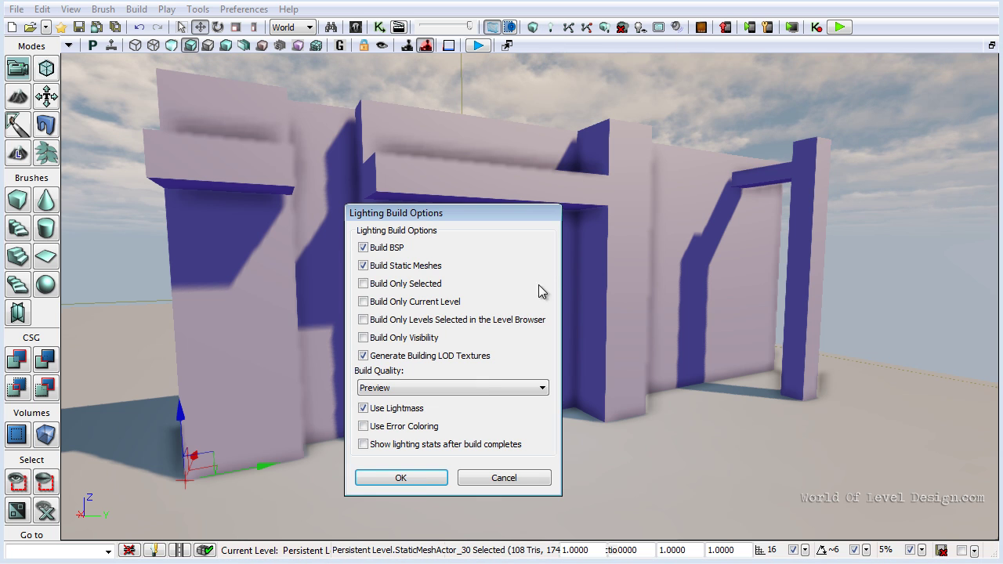
left_click(402, 479)
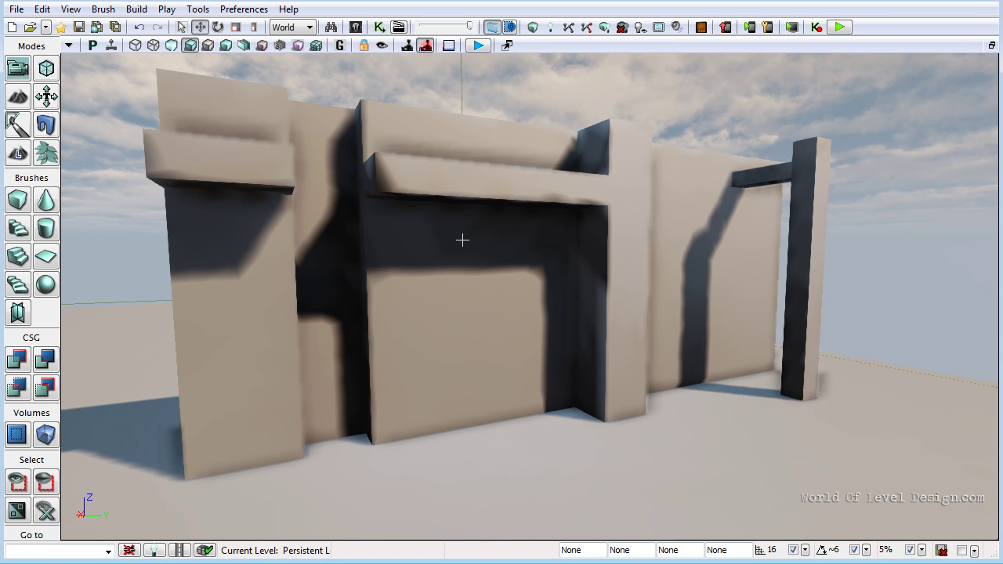
Examine the wall's baked shadows from several angles, checking the ledges, recesses and pillar edges for lightmap artifacts
right_click_drag(463, 239, 513, 281)
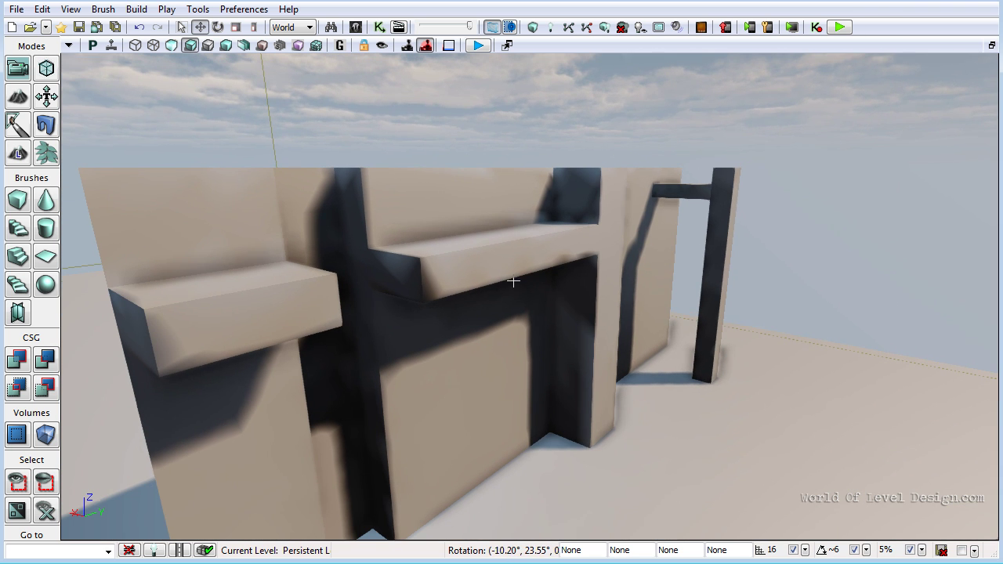
right_click_drag(353, 212, 346, 205)
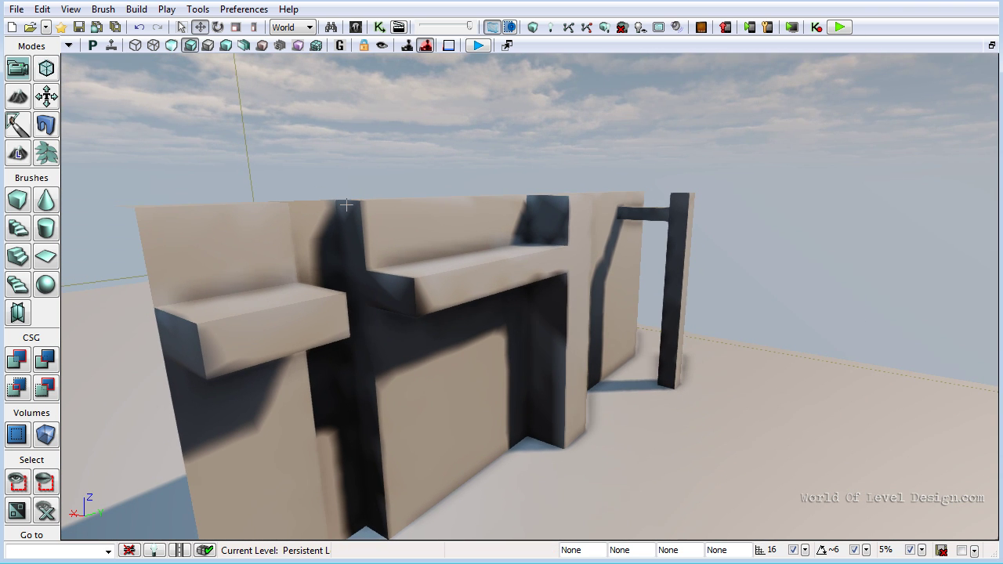
right_click_drag(390, 287, 461, 237)
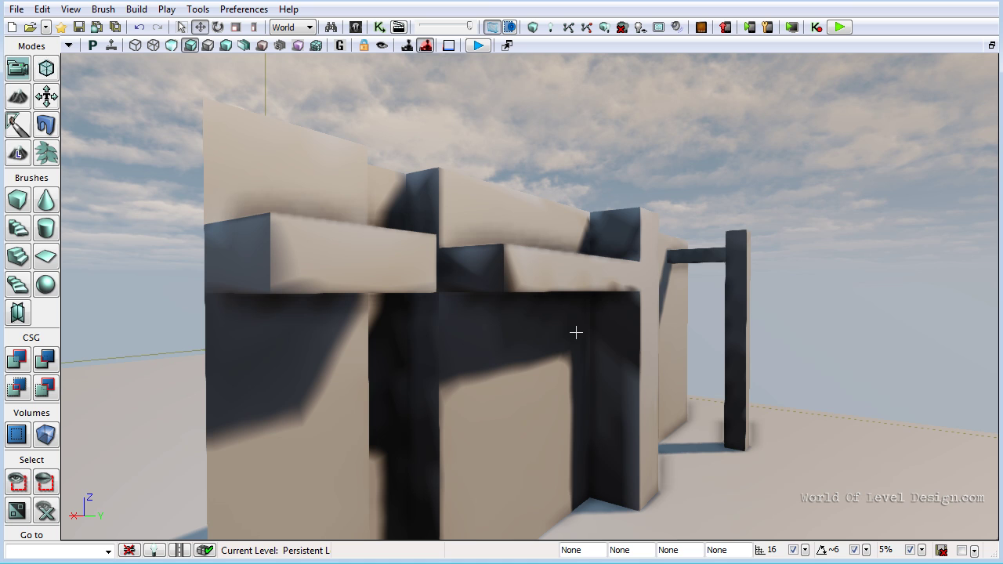
right_click_drag(576, 332, 609, 268)
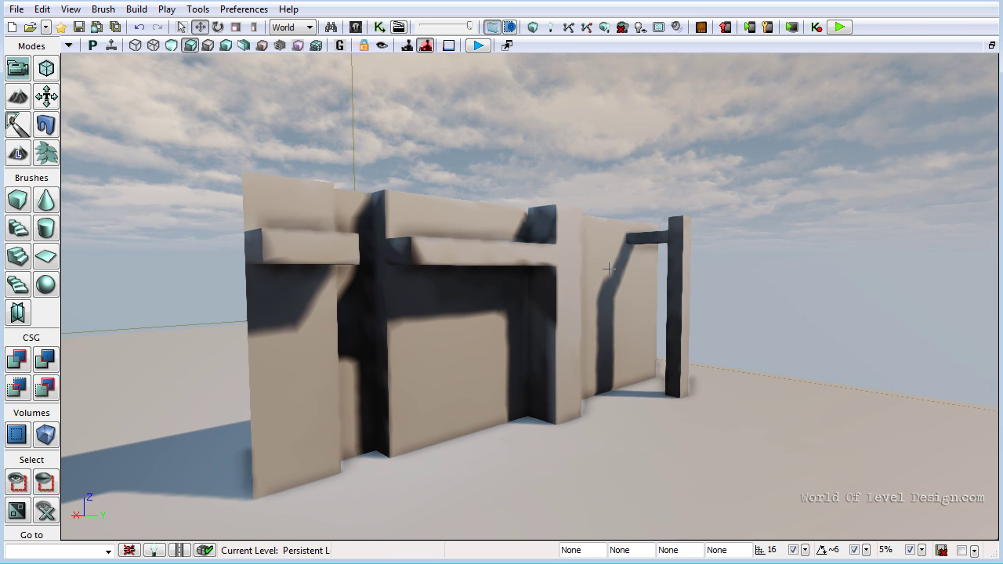
right_click_drag(526, 275, 528, 264)
key("w")
key("s")
left_click_drag(528, 265, 458, 264)
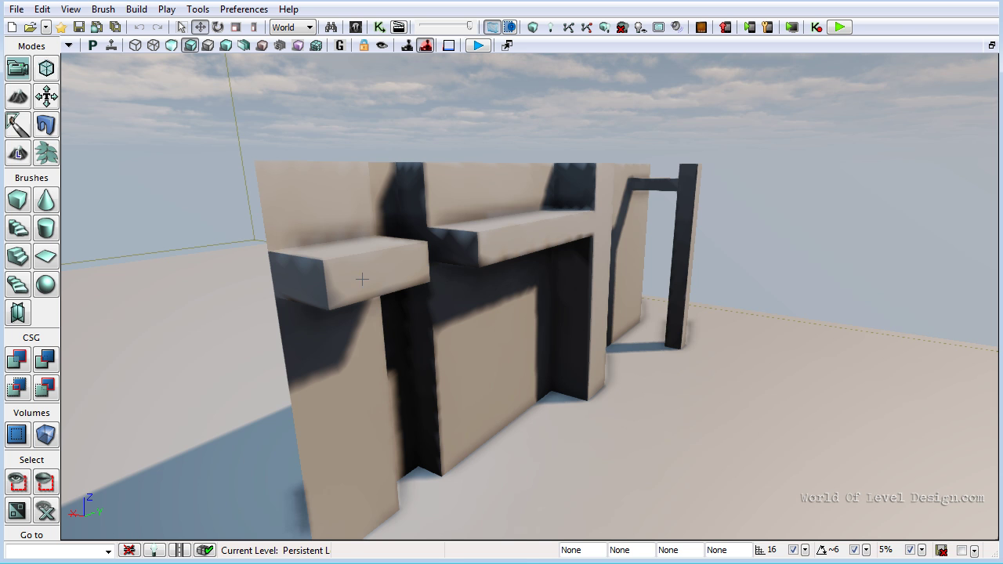
left_click_drag(386, 249, 320, 224)
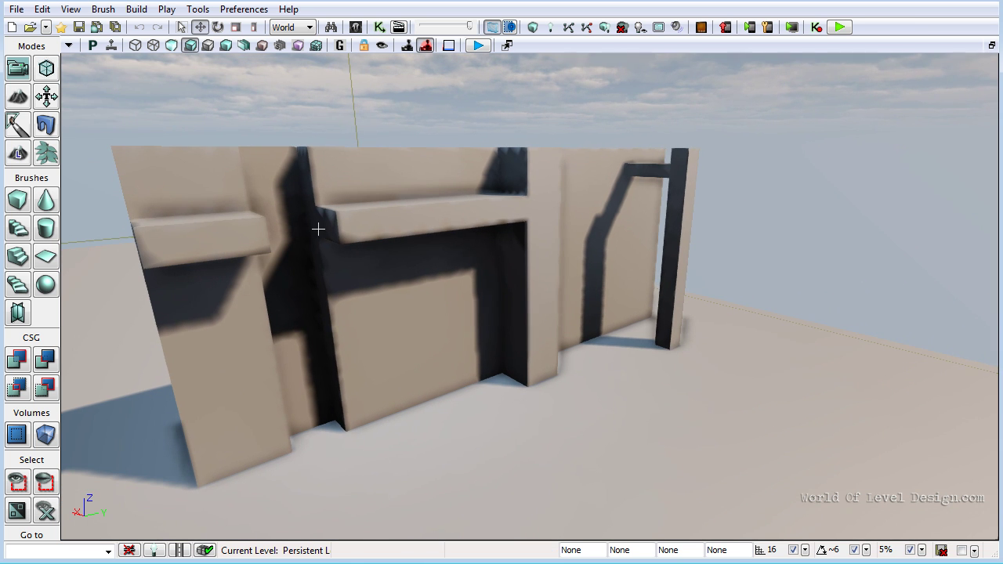